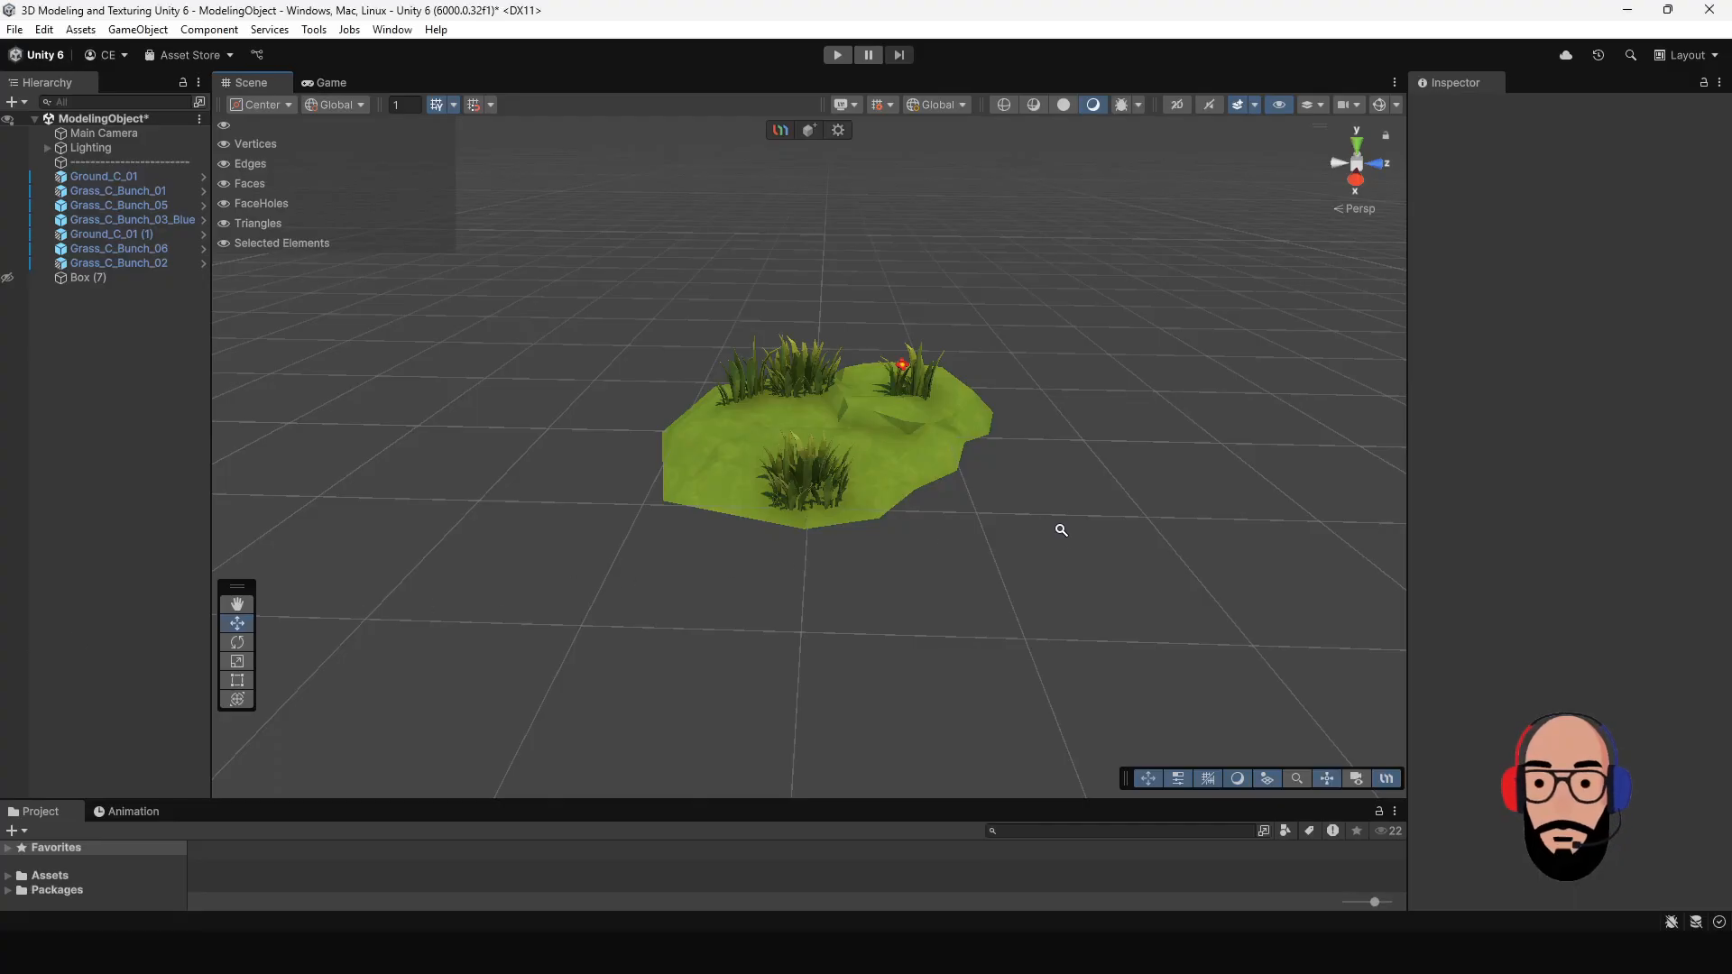
Step: Draw a box primitive in front of the grass patch, about 0.48 wide, 0.51 deep and 1.54 high
{"action": "left_click_drag", "start_coordinate": [990, 495], "coordinate": [1025, 561], "text": "alt"}
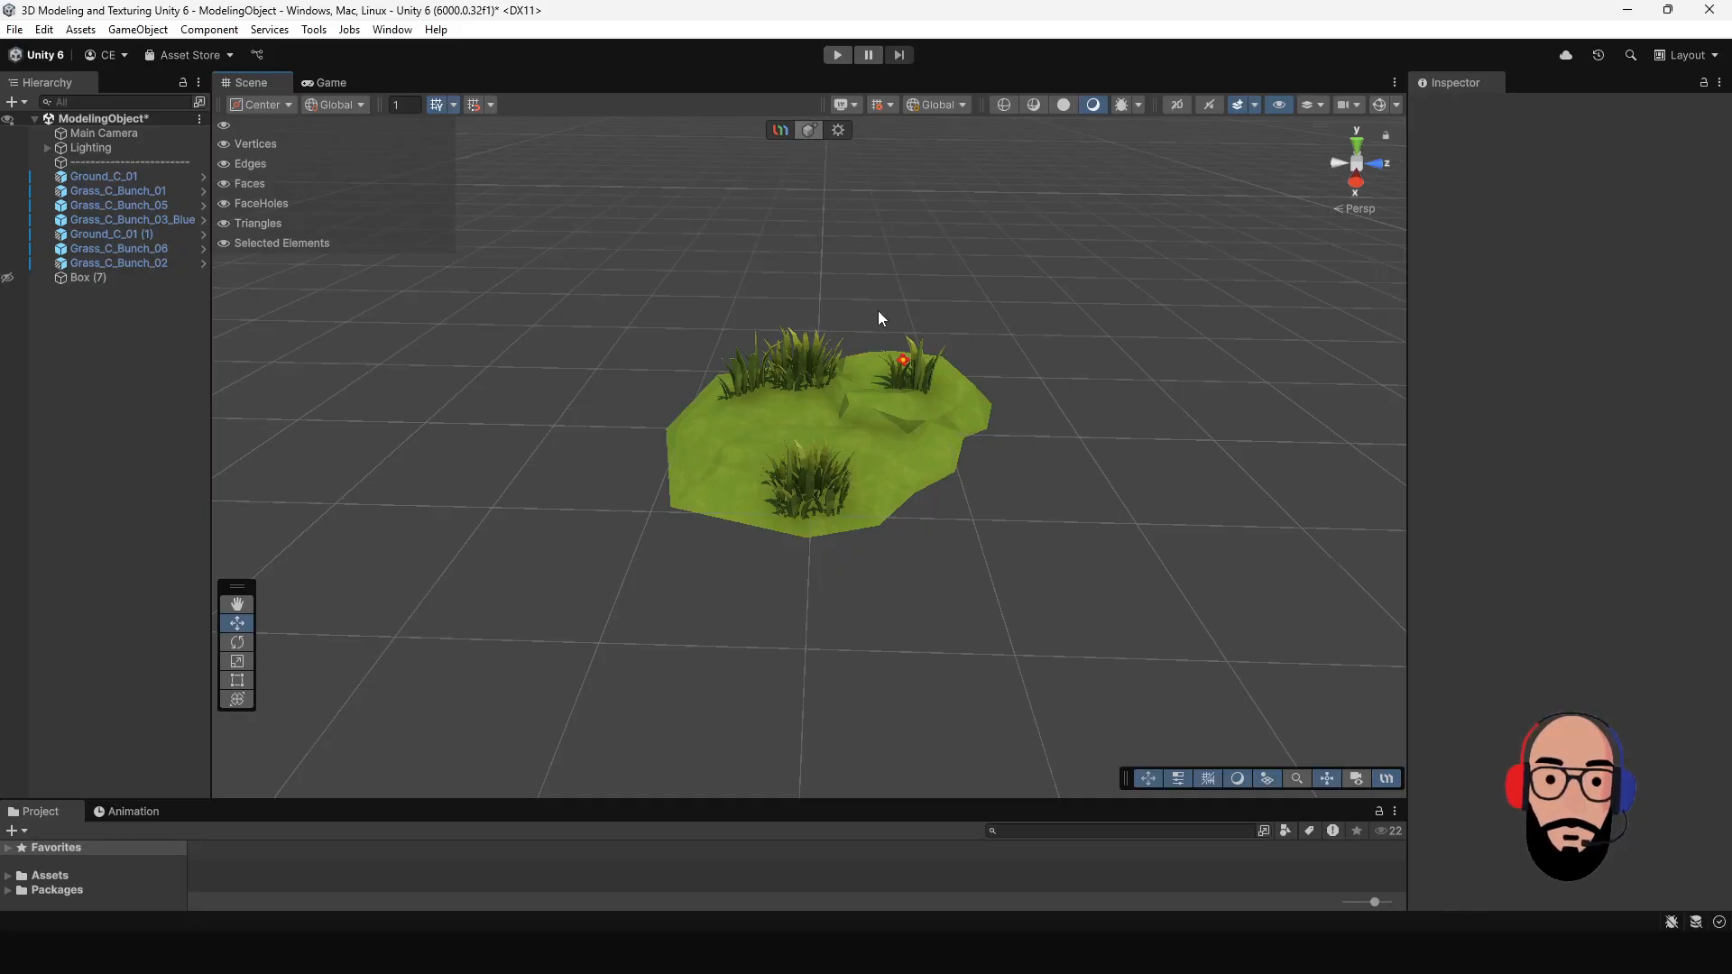
{"action": "middle_click_drag", "start_coordinate": [927, 608], "coordinate": [922, 548], "text": "alt"}
{"action": "right_click_drag", "start_coordinate": [922, 549], "coordinate": [891, 523], "text": "alt"}
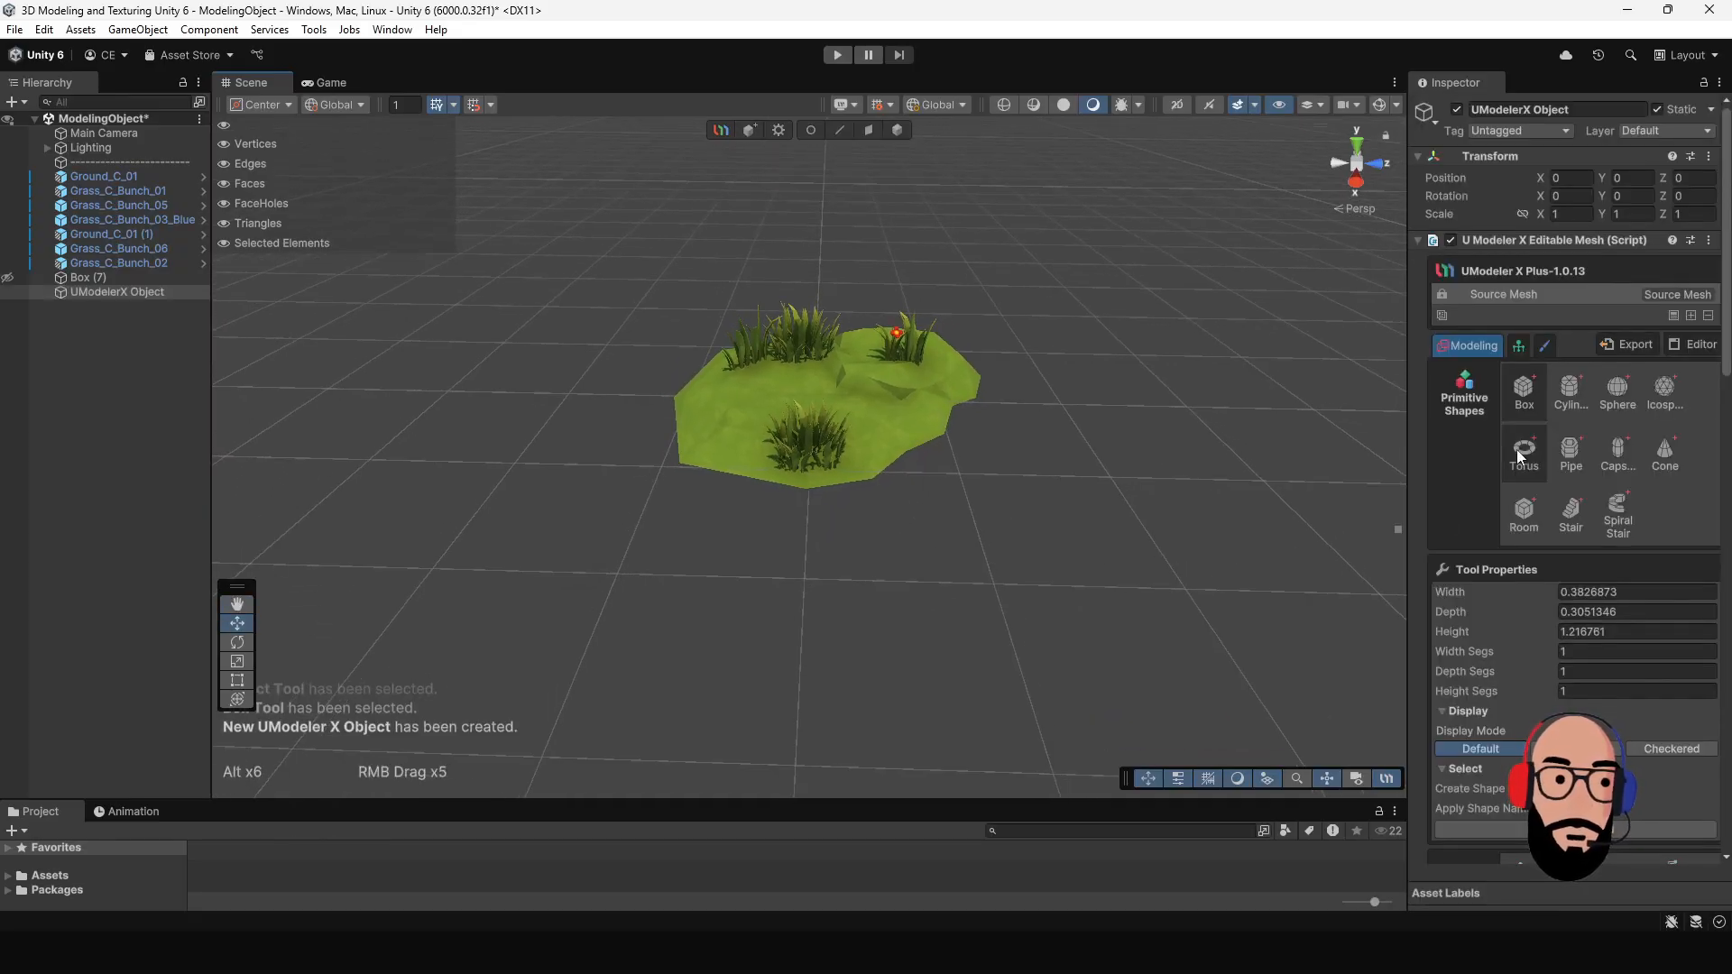
{"action": "left_click_drag", "start_coordinate": [770, 544], "coordinate": [874, 426]}
{"action": "left_click", "coordinate": [846, 315]}
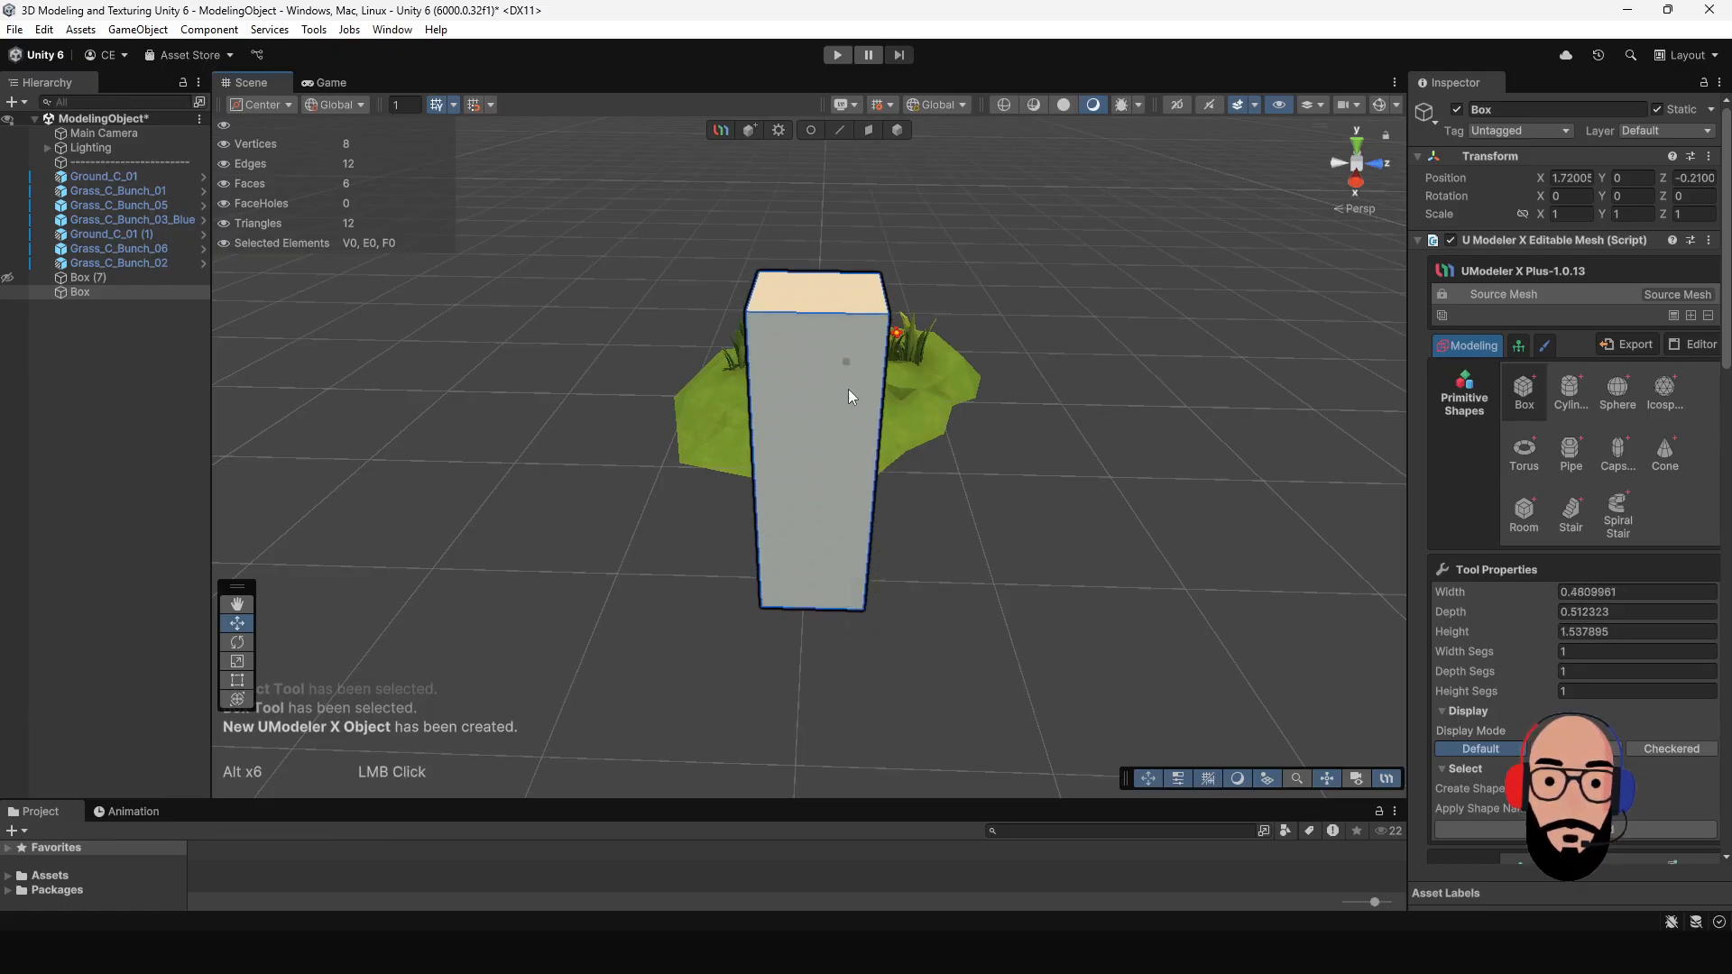
{"action": "right_click_drag", "start_coordinate": [935, 510], "coordinate": [908, 498], "text": "alt"}
{"action": "left_click_drag", "start_coordinate": [908, 498], "coordinate": [896, 419], "text": "alt"}
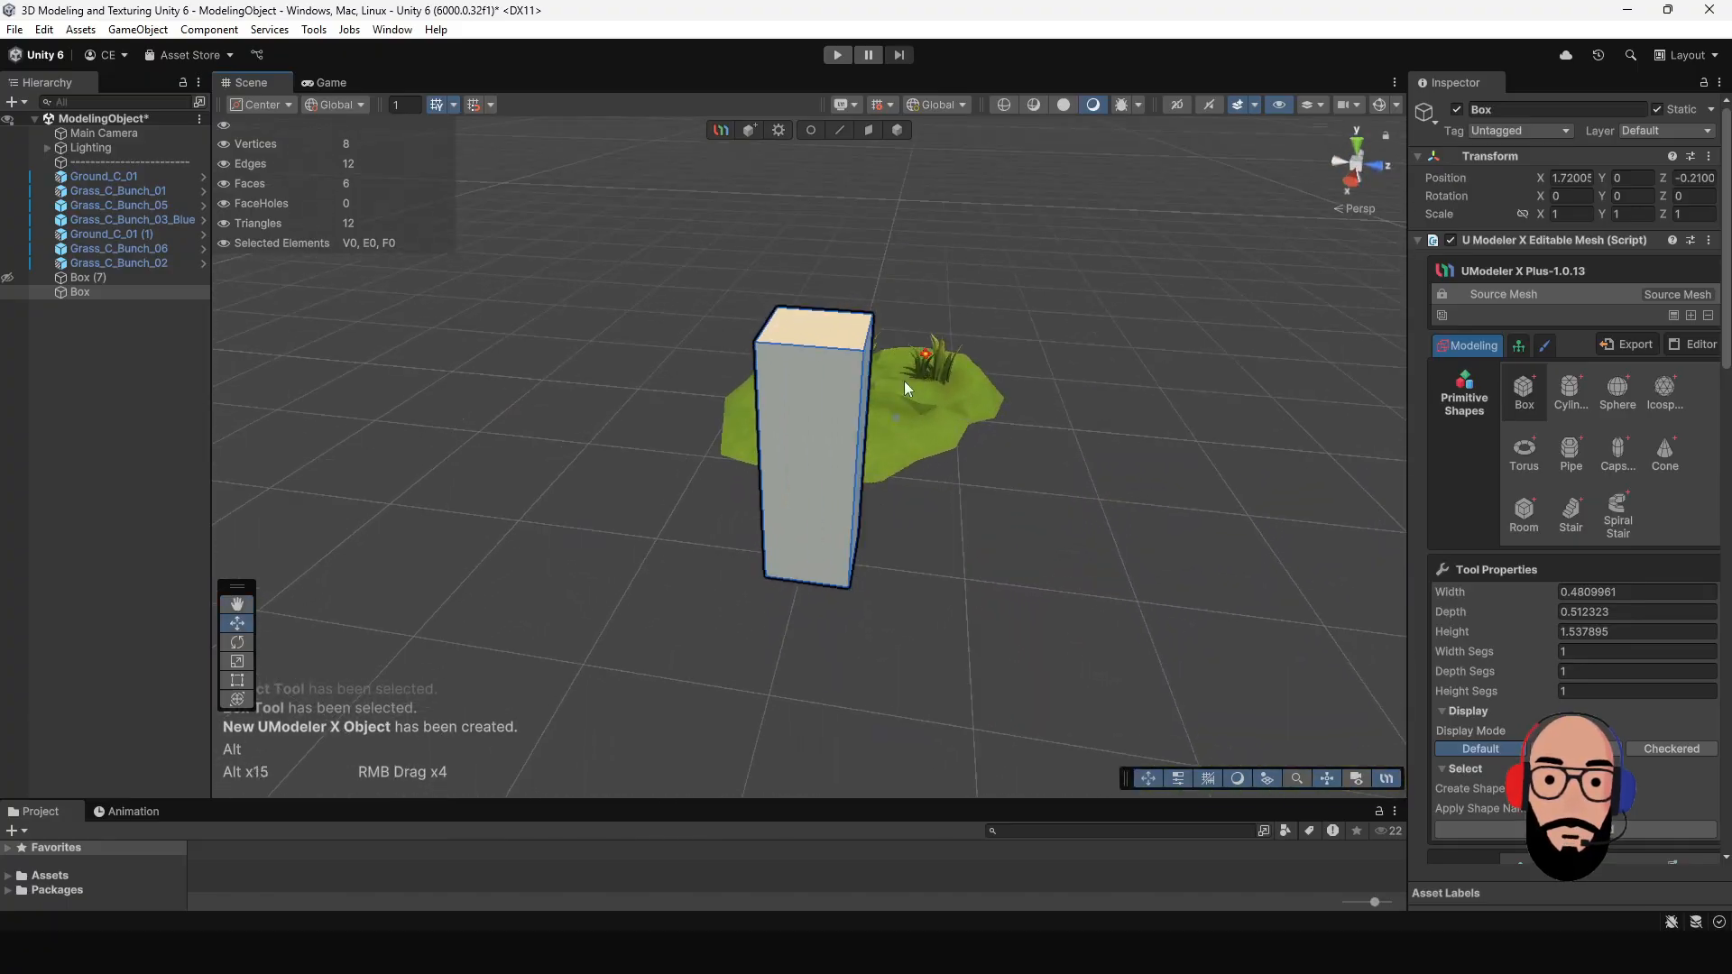
{"action": "left_click", "coordinate": [898, 131]}
{"action": "left_click", "coordinate": [1119, 469]}
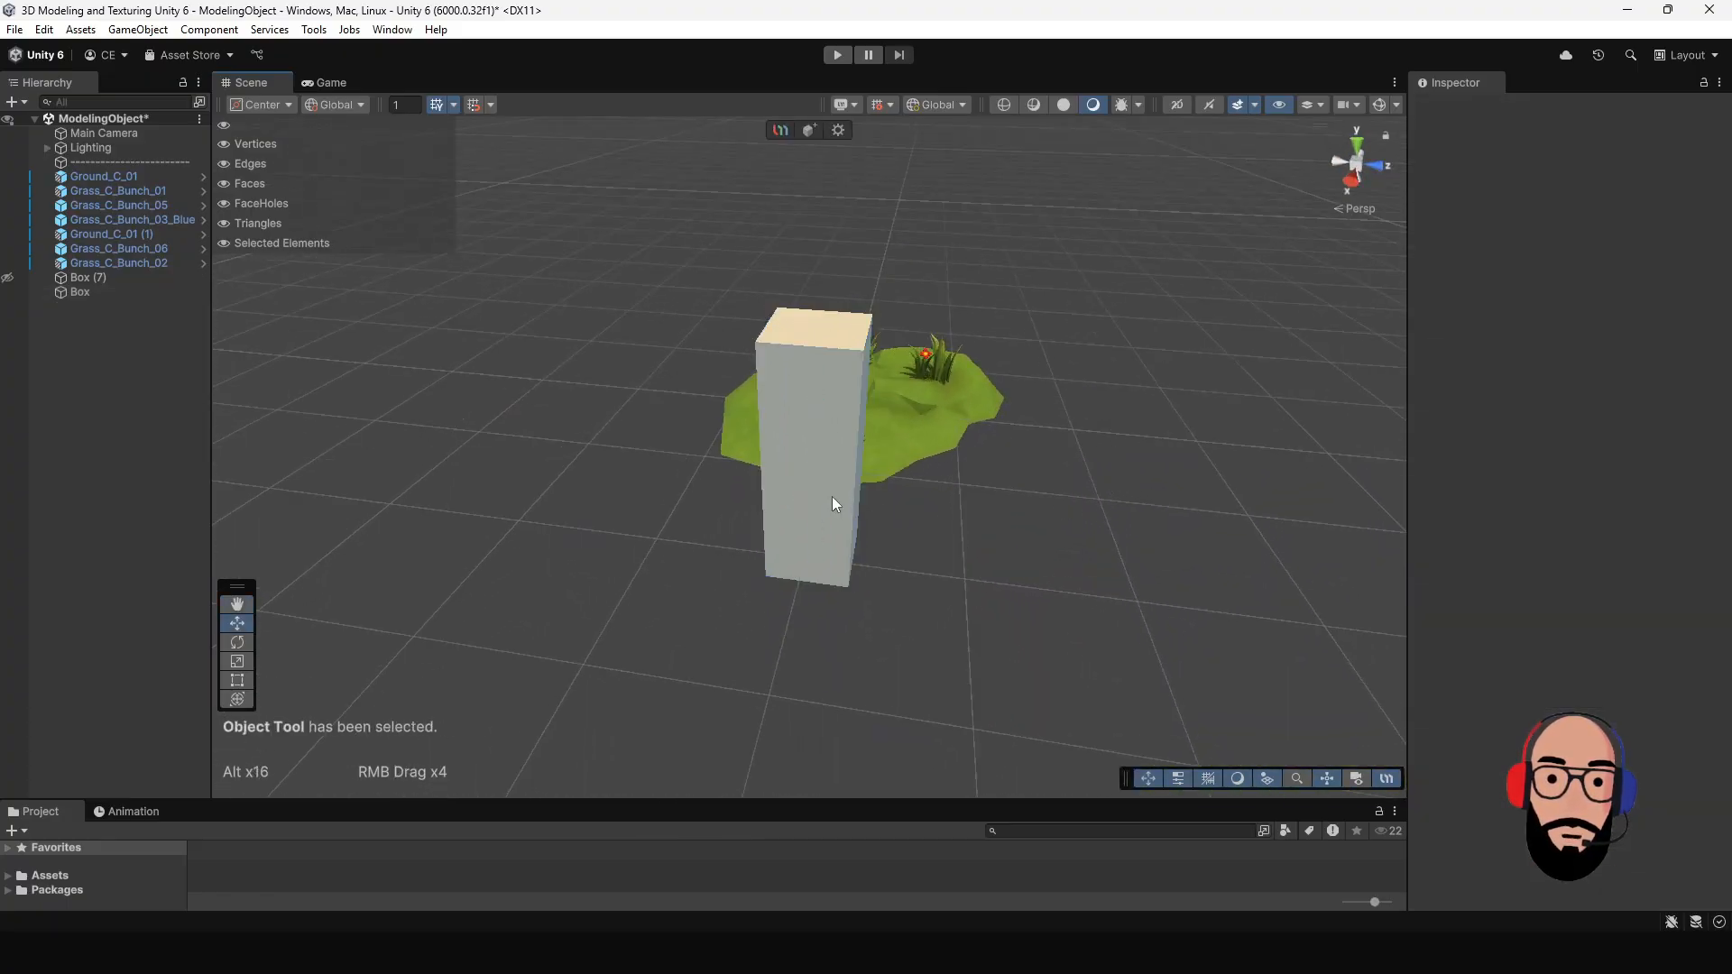
Step: Add a Subdivide modifier to the new box and set its subdivision level to 1
{"action": "left_click", "coordinate": [831, 497]}
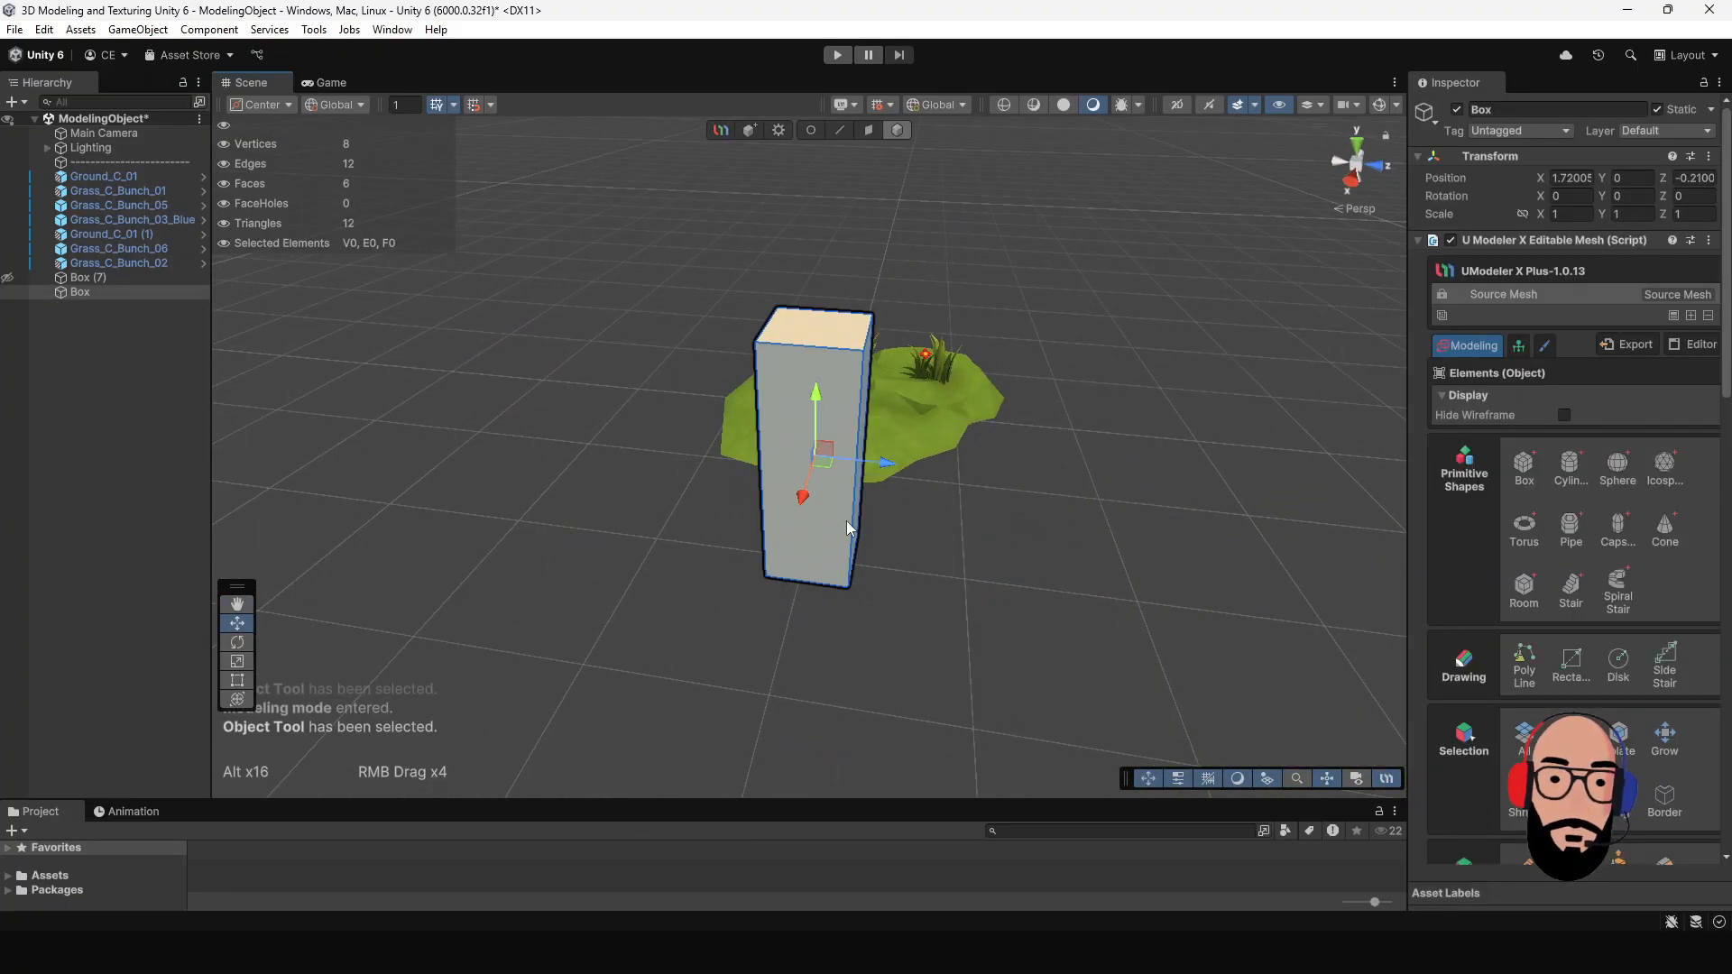
{"action": "left_click", "coordinate": [1691, 316]}
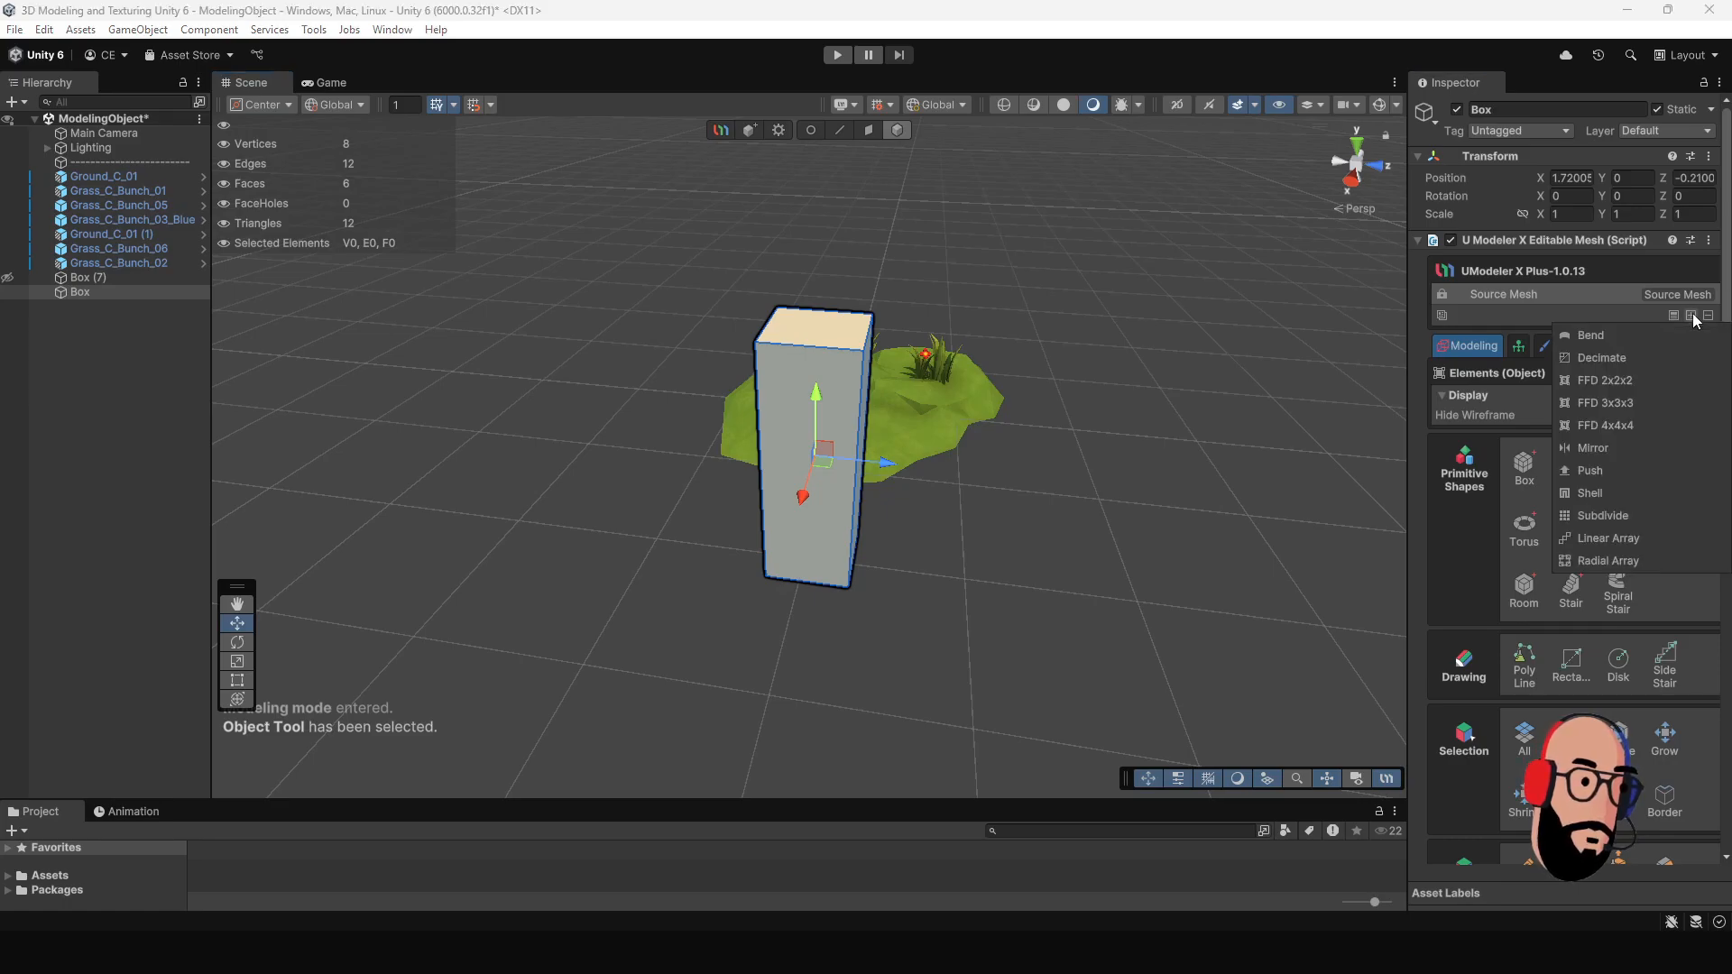
{"action": "left_click", "coordinate": [1604, 516]}
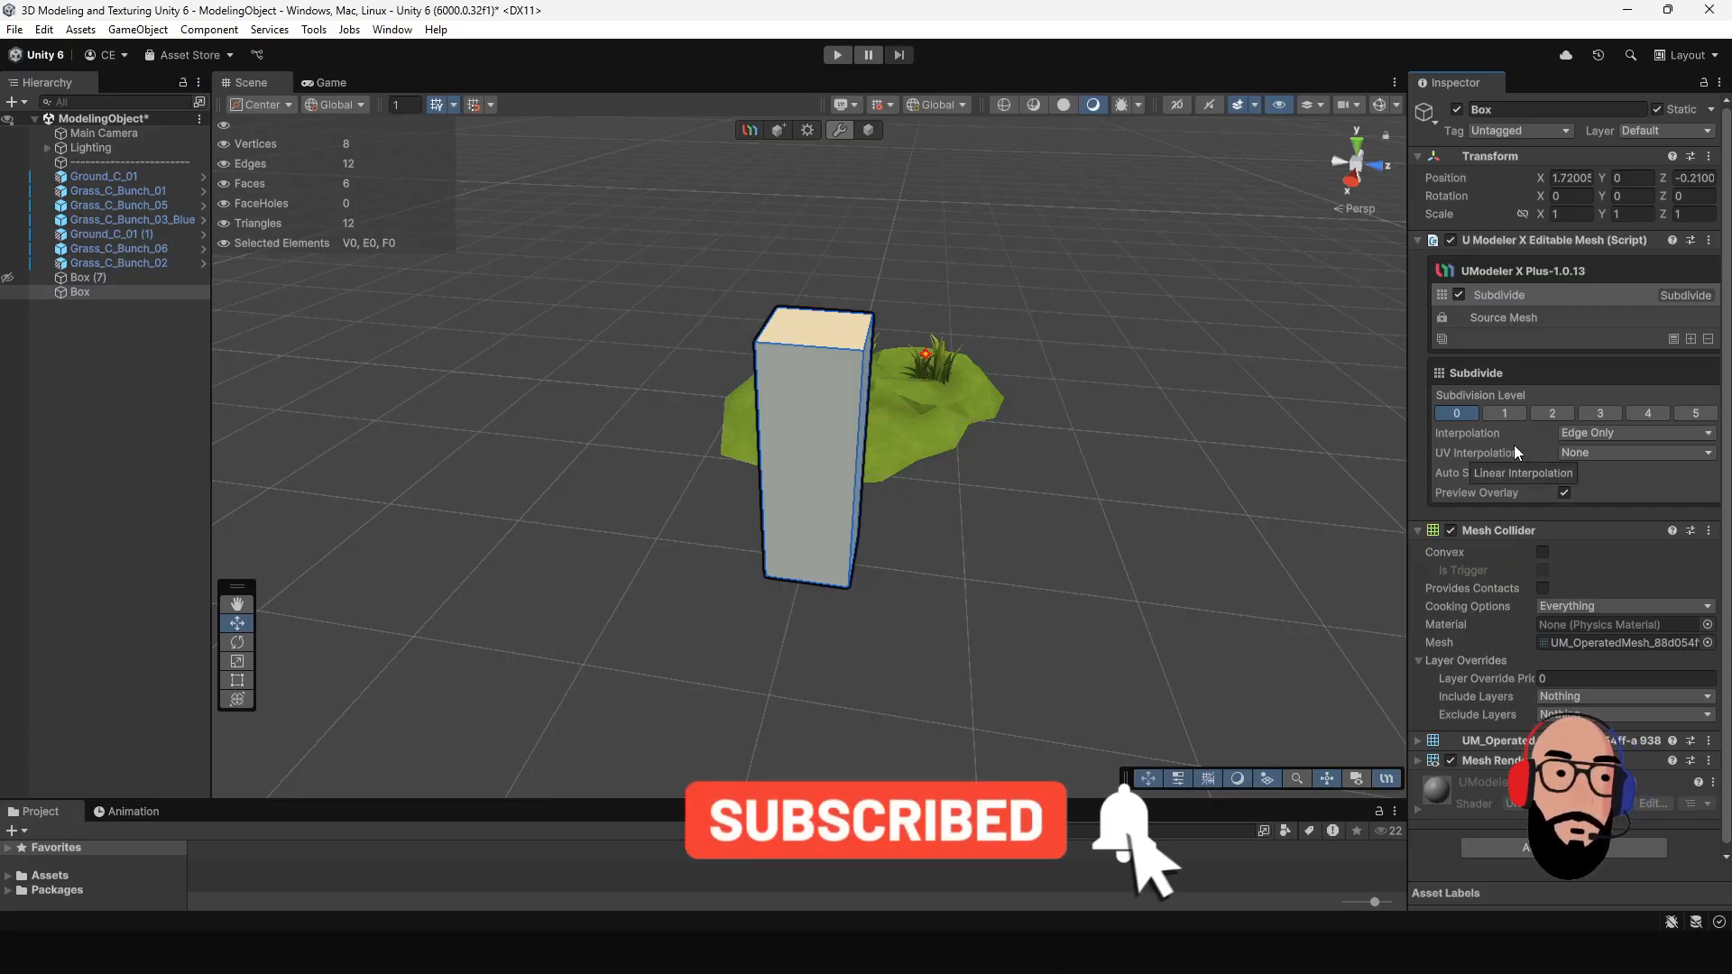
{"action": "left_click", "coordinate": [1504, 413]}
{"action": "left_click_drag", "start_coordinate": [1002, 442], "coordinate": [897, 436], "text": "alt"}
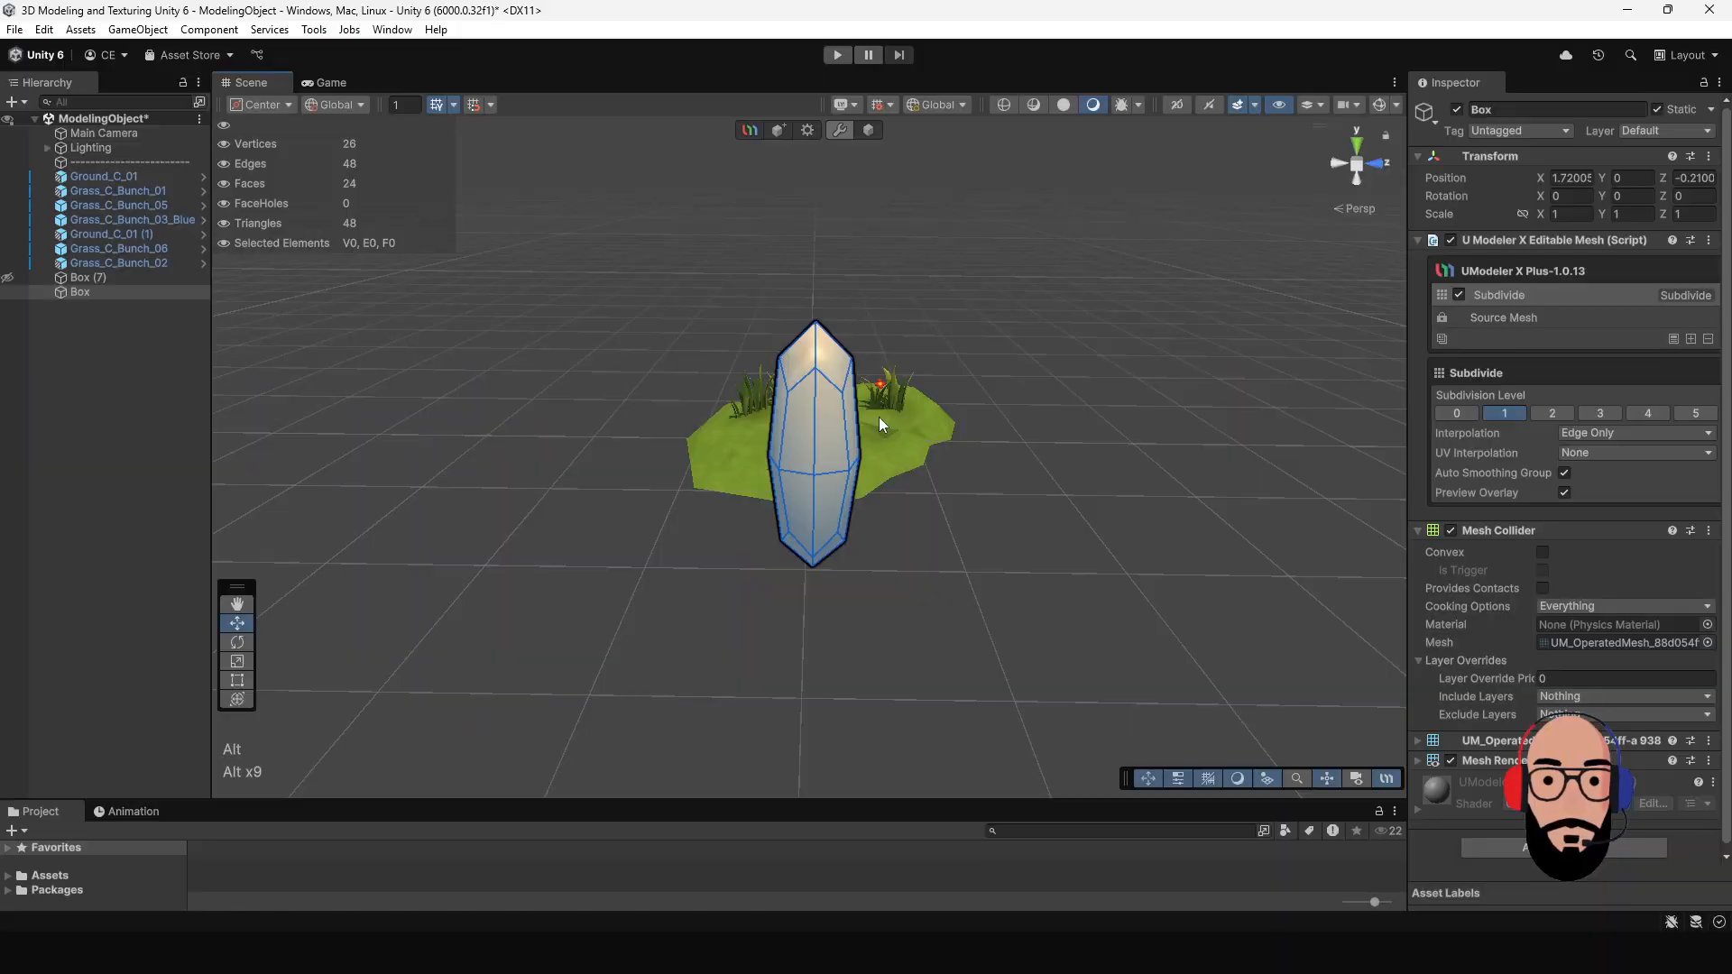
{"action": "scroll", "coordinate": [879, 417], "scroll_direction": "up", "scroll_amount": 2, "text": "alt"}
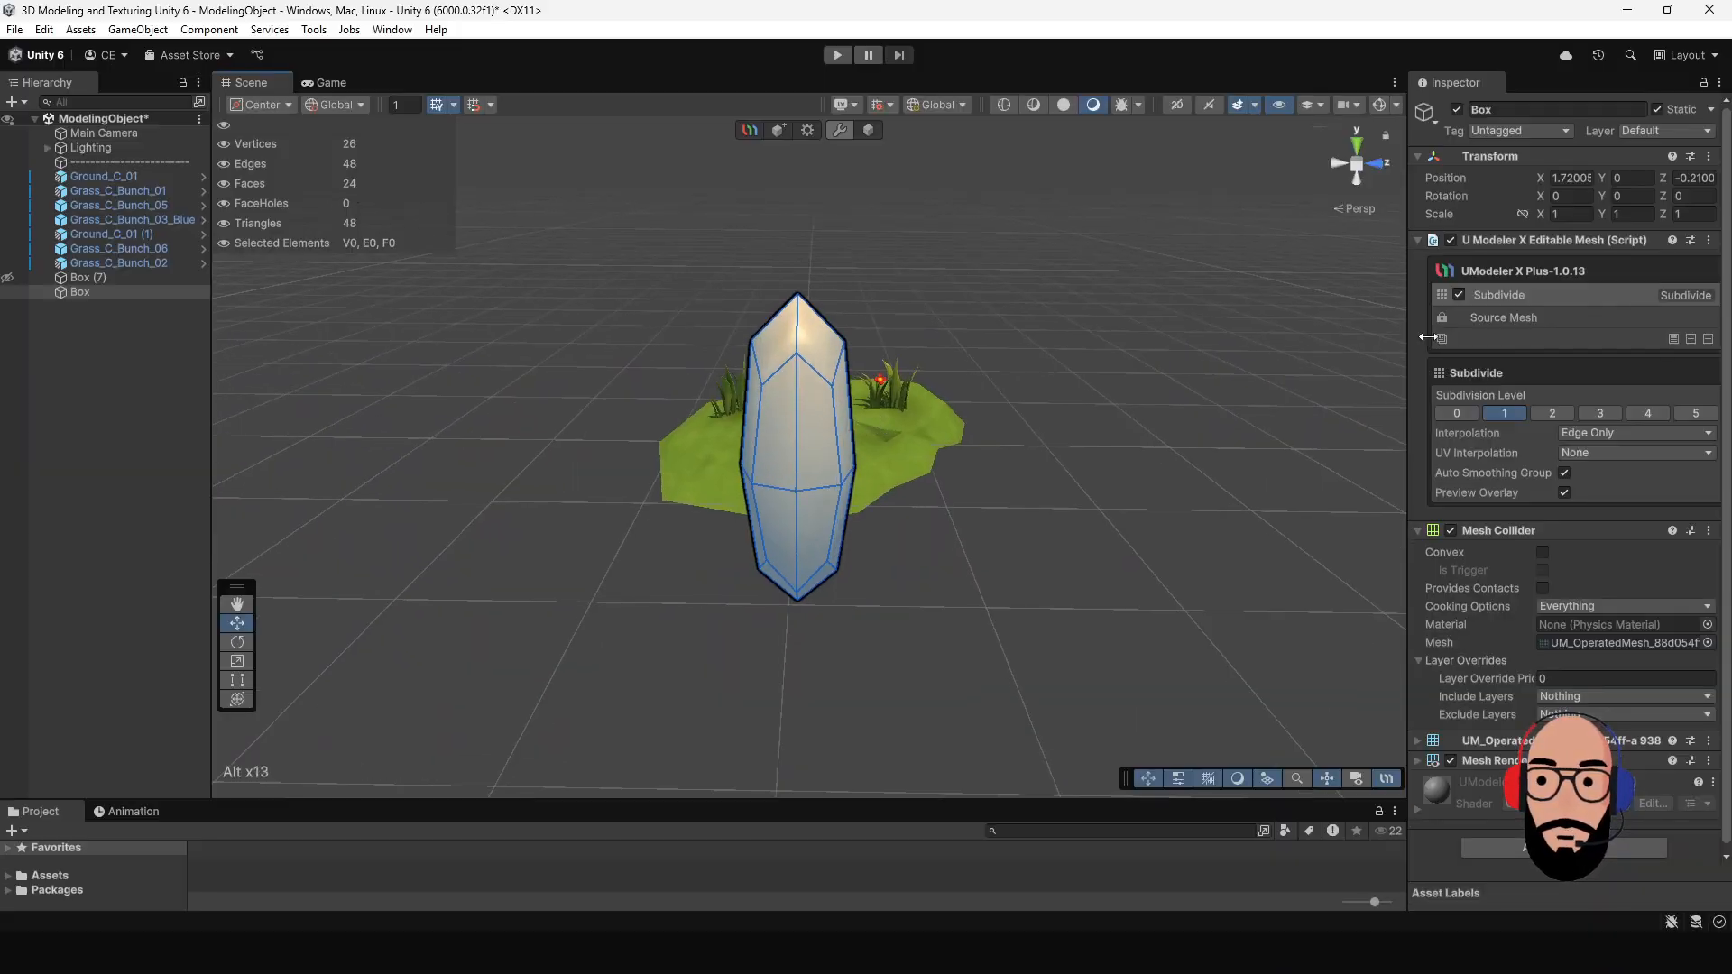
Step: Try subdivision levels 0, 1, 2 and 3 on the box to compare the resulting shapes
{"action": "left_click", "coordinate": [1456, 413]}
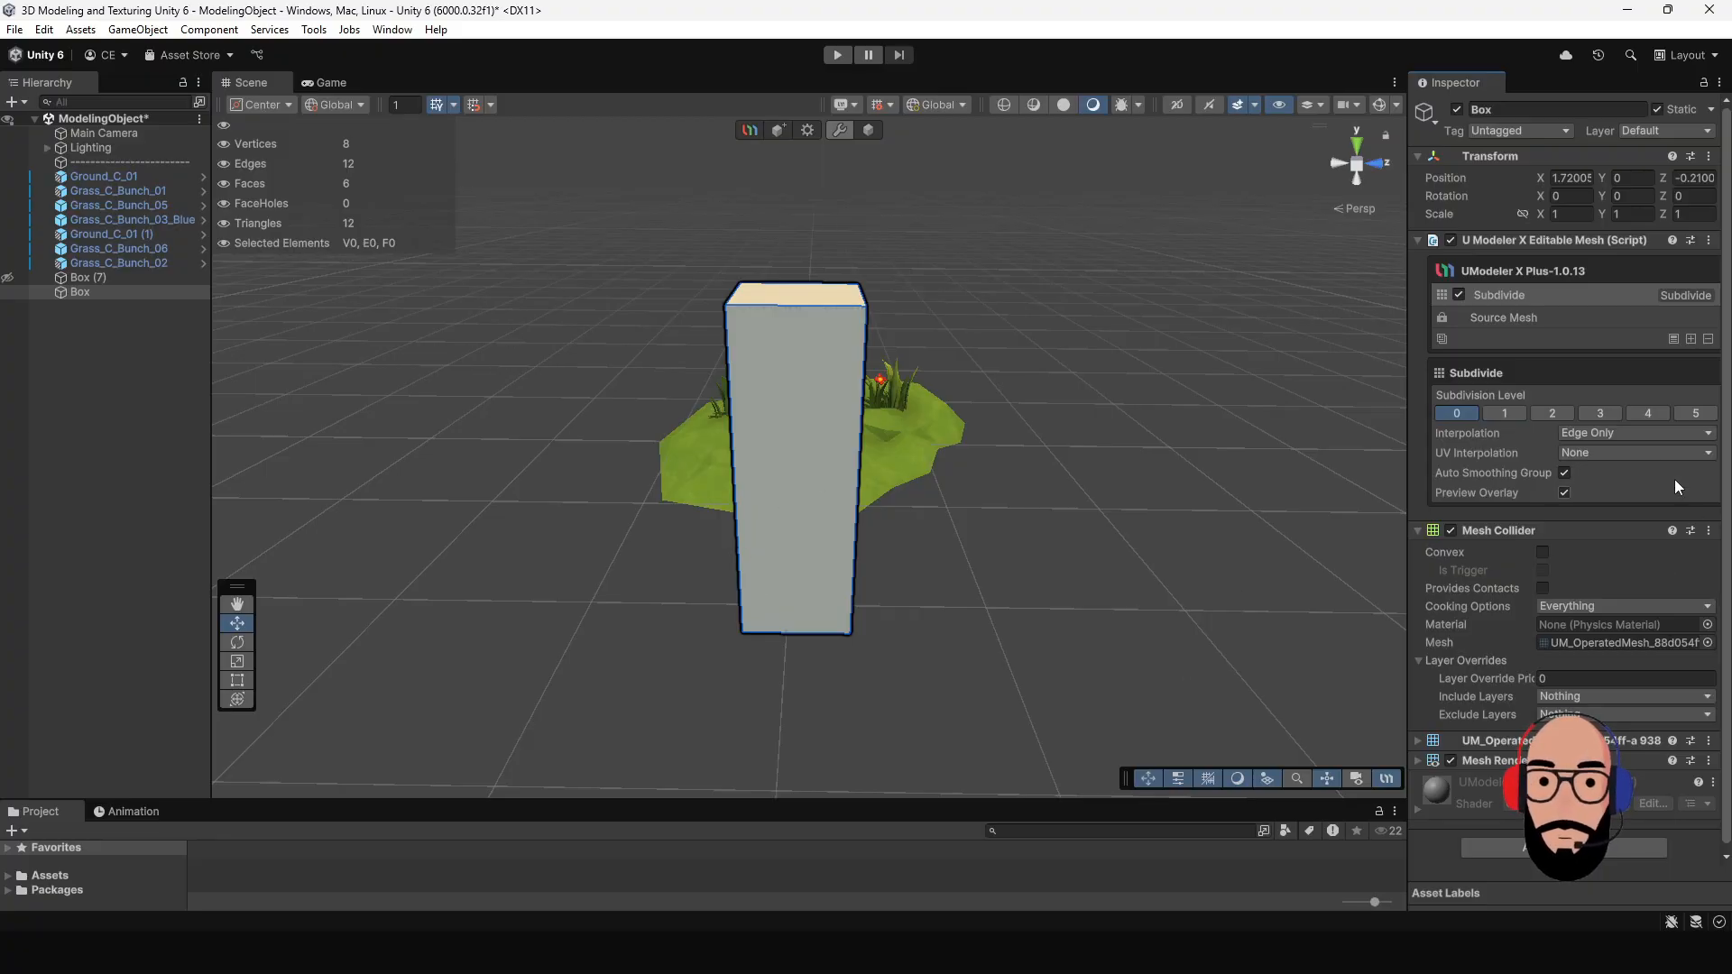
{"action": "left_click", "coordinate": [1505, 415]}
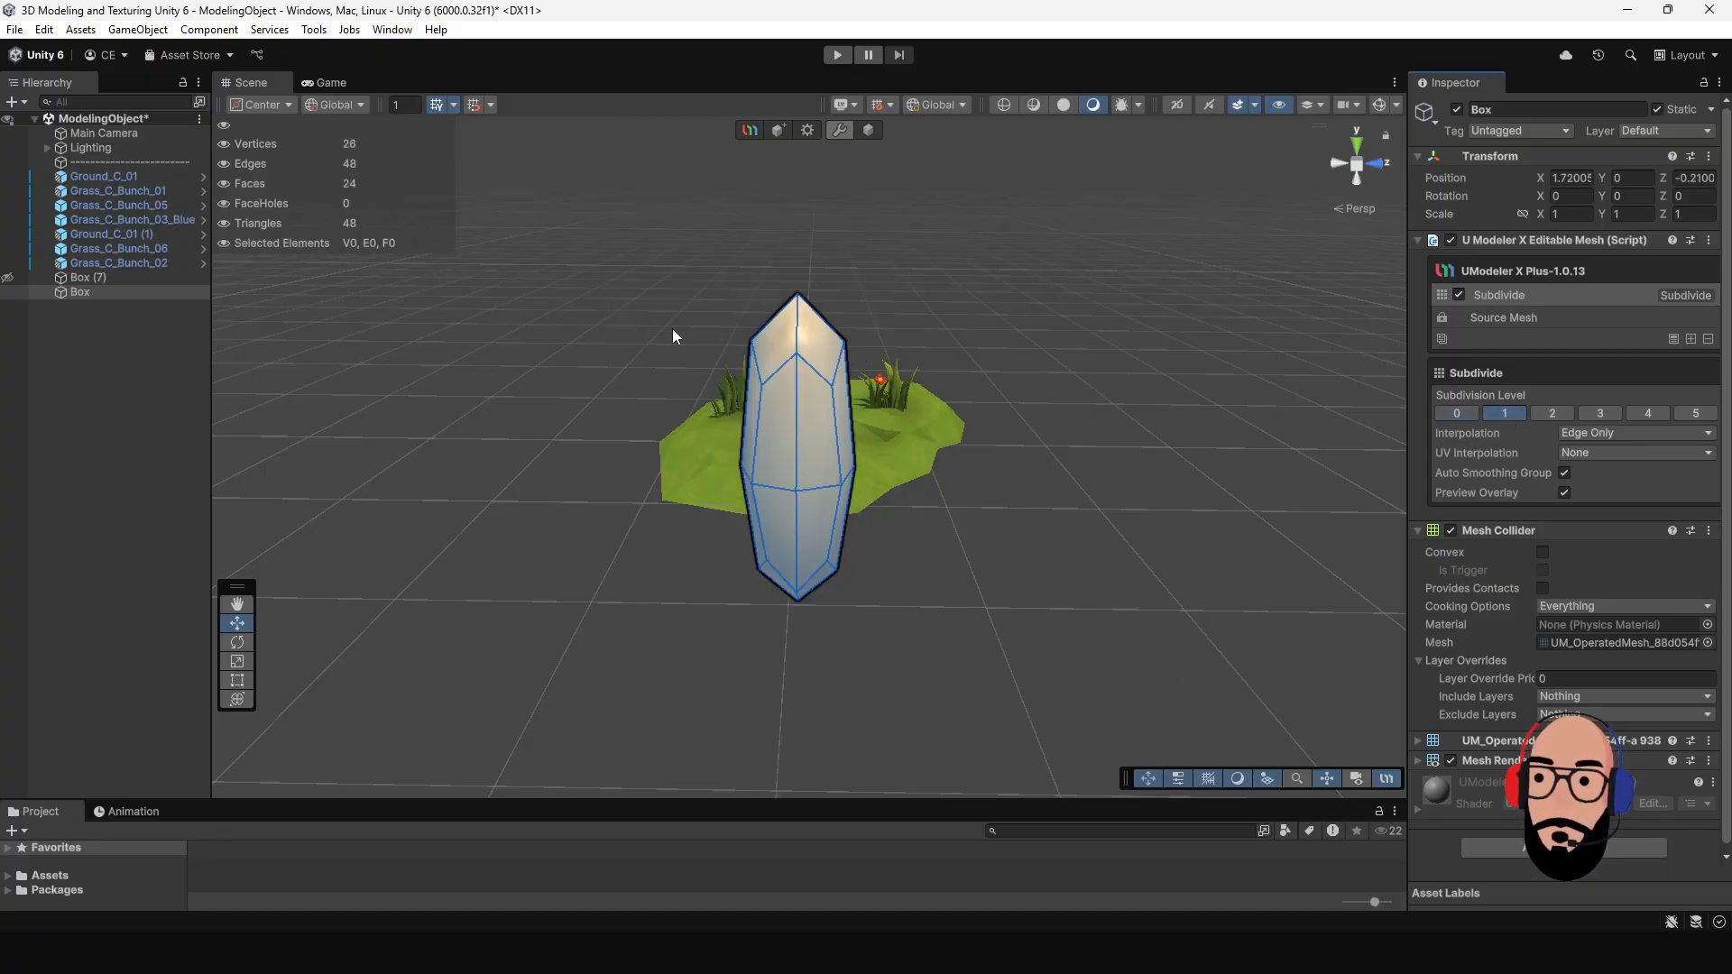
{"action": "left_click_drag", "start_coordinate": [665, 431], "coordinate": [745, 424], "text": "alt"}
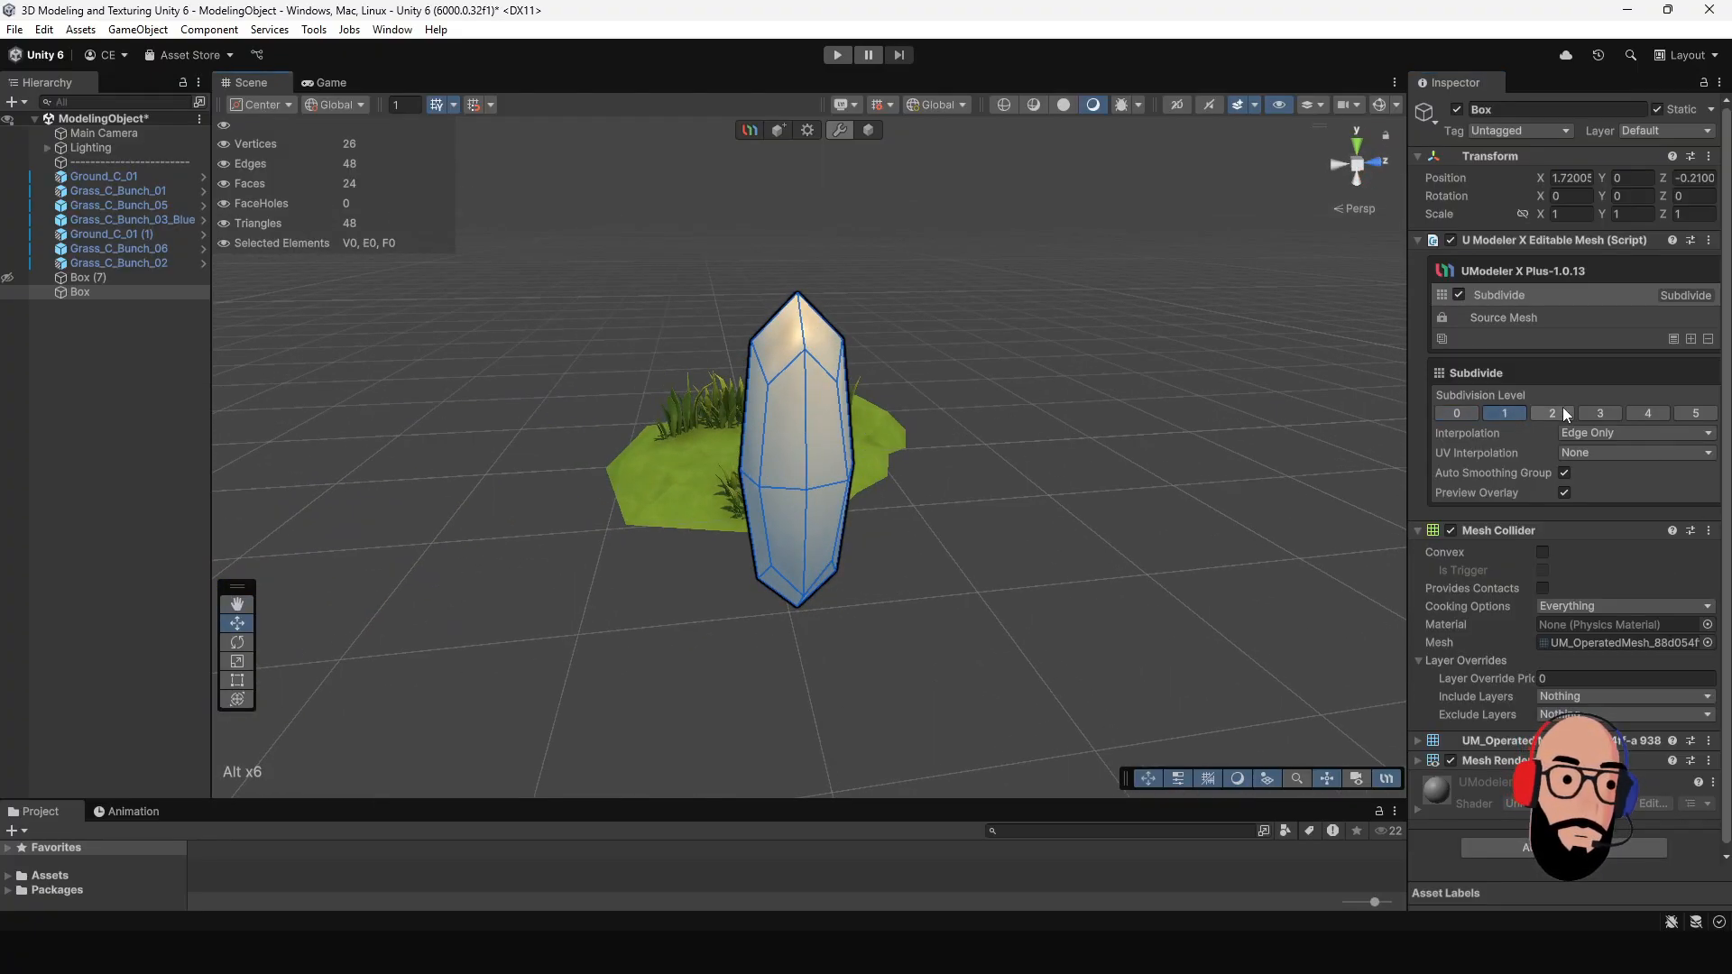
{"action": "left_click", "coordinate": [1562, 412]}
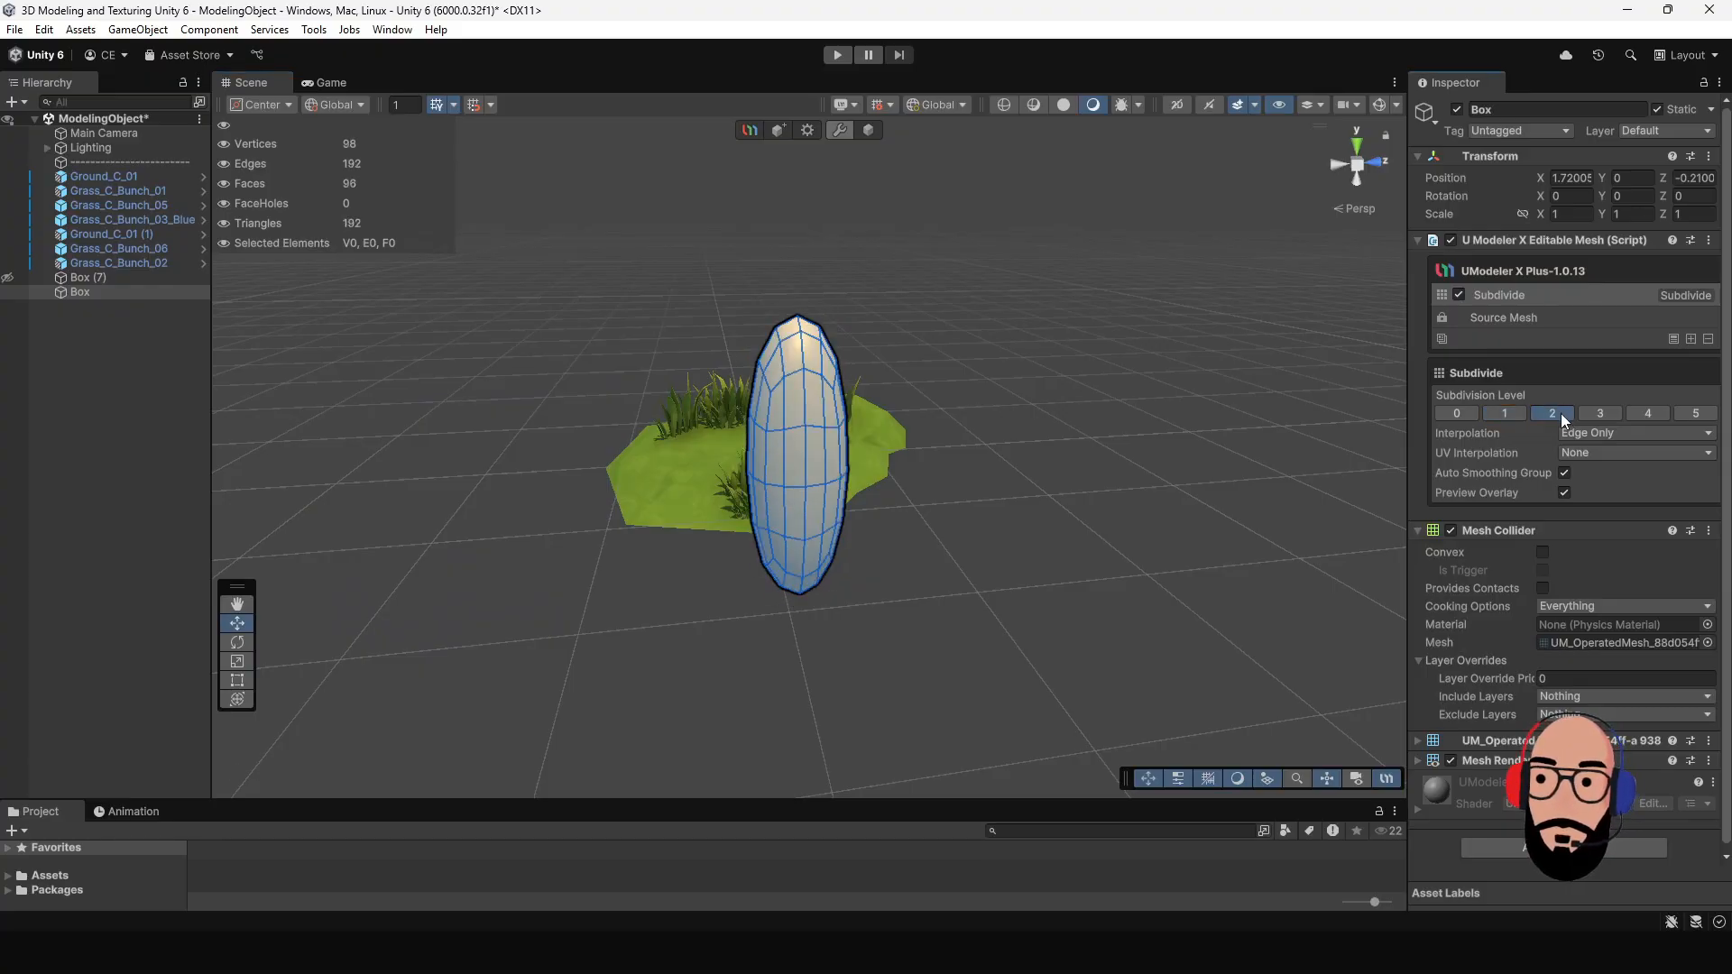
{"action": "left_click", "coordinate": [1600, 415]}
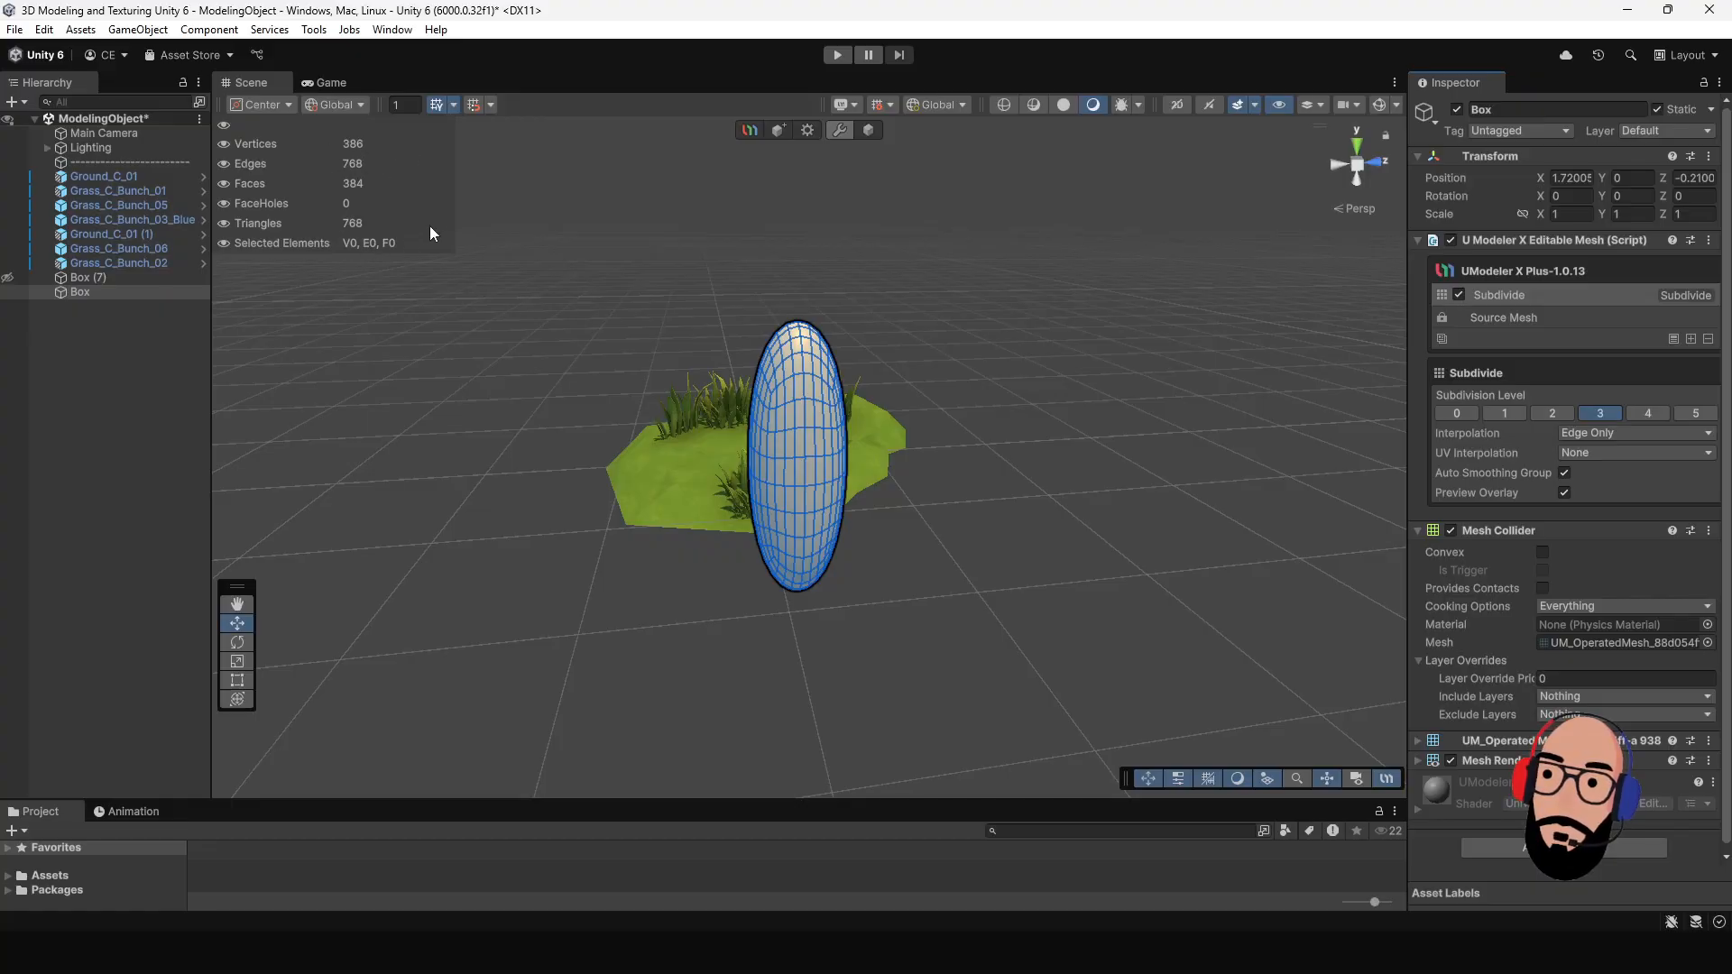
{"action": "left_click_drag", "start_coordinate": [1038, 464], "coordinate": [877, 484], "text": "alt"}
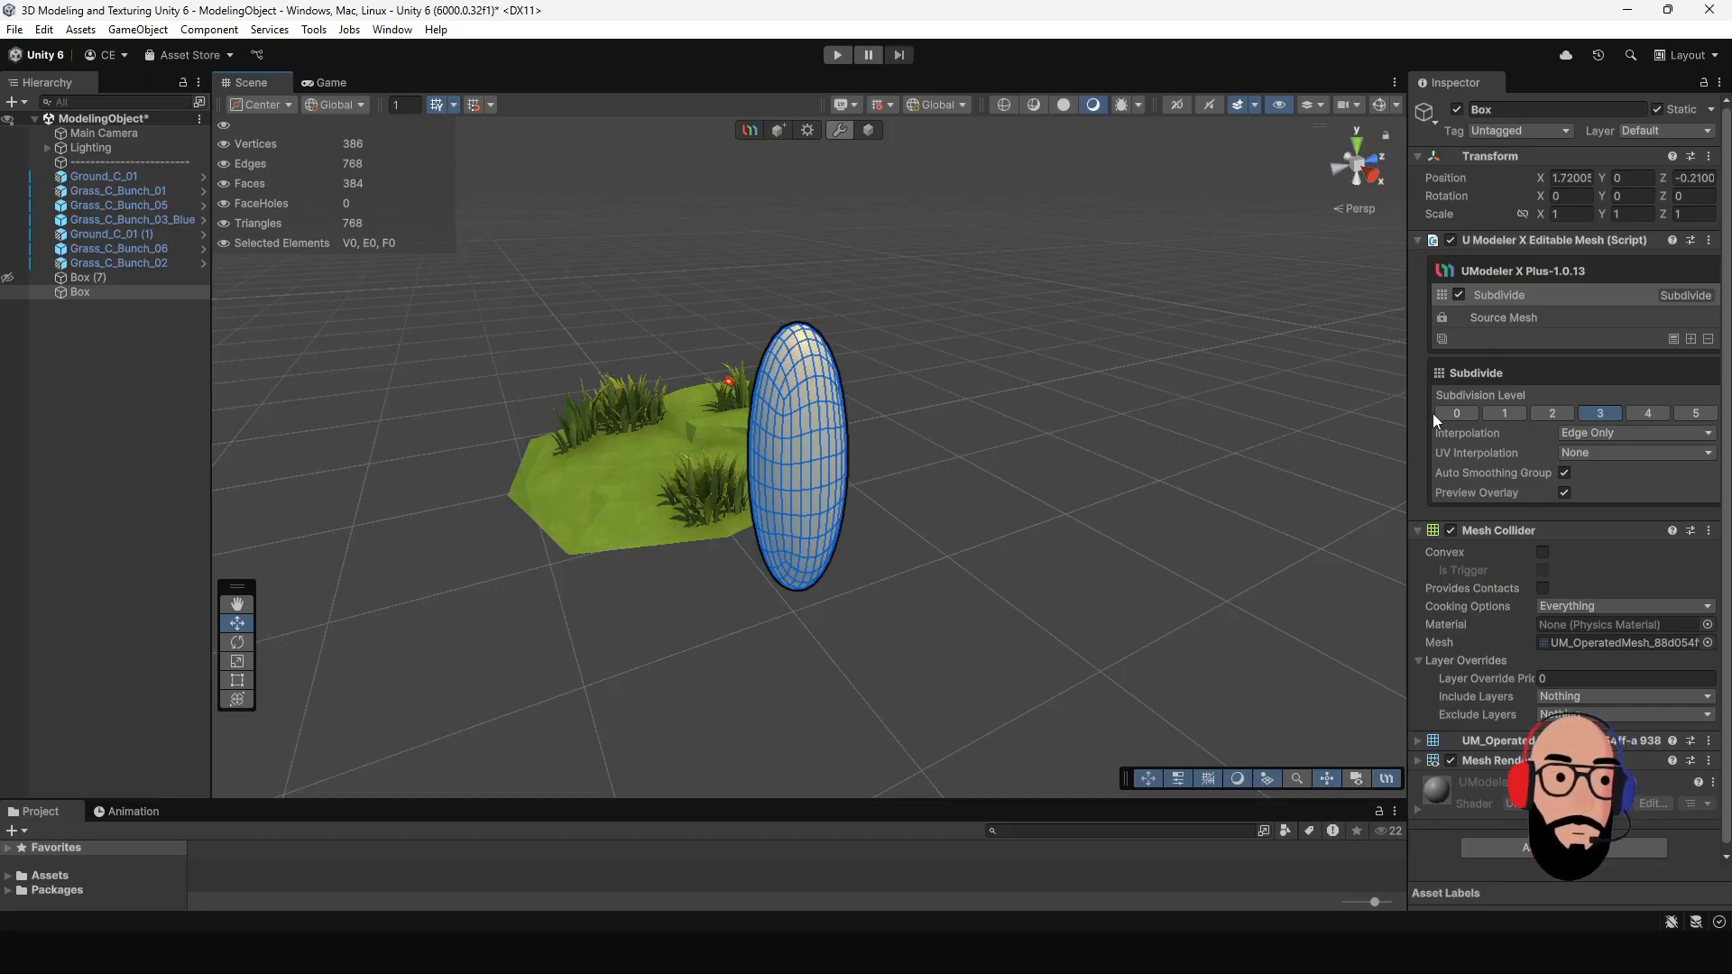
Step: Return the subdivision level to 0 and insert a loop cut just below the top edge of the box's source mesh
{"action": "left_click", "coordinate": [1457, 413]}
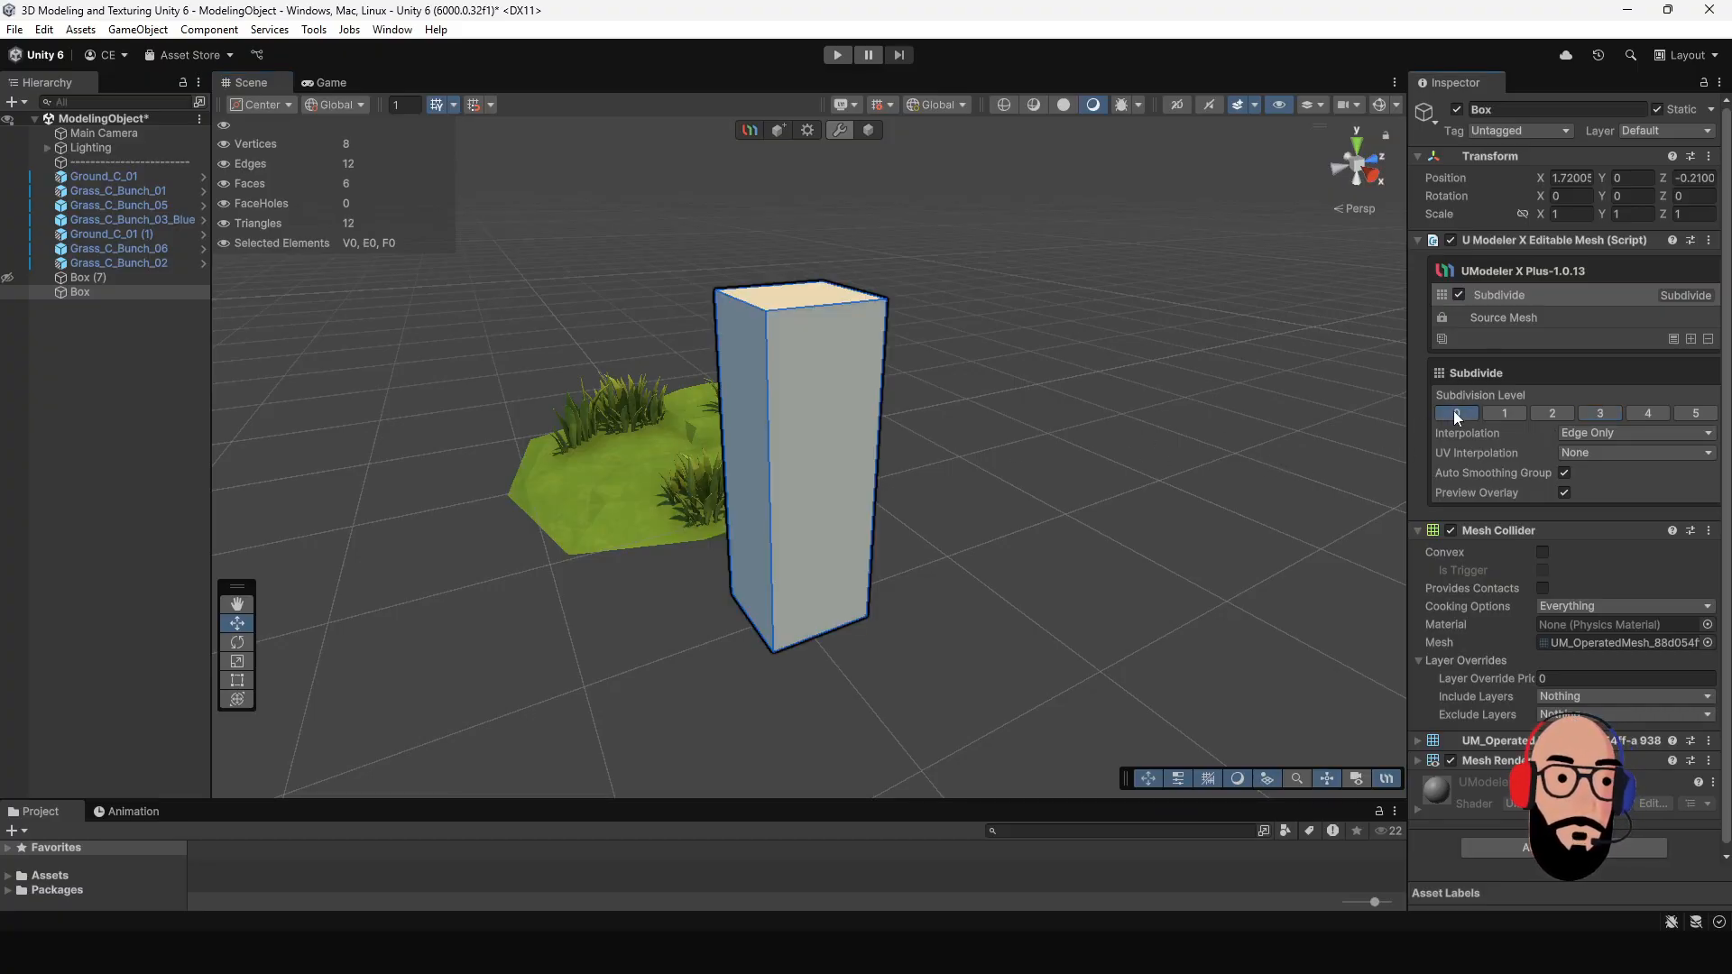
{"action": "left_click", "coordinate": [1632, 318]}
{"action": "mouse_move", "coordinate": [864, 392]}
{"action": "left_mouse_down", "text": "alt"}
{"action": "mouse_move", "coordinate": [1080, 399]}
{"action": "mouse_move", "coordinate": [845, 394]}
{"action": "left_mouse_up", "text": "alt"}
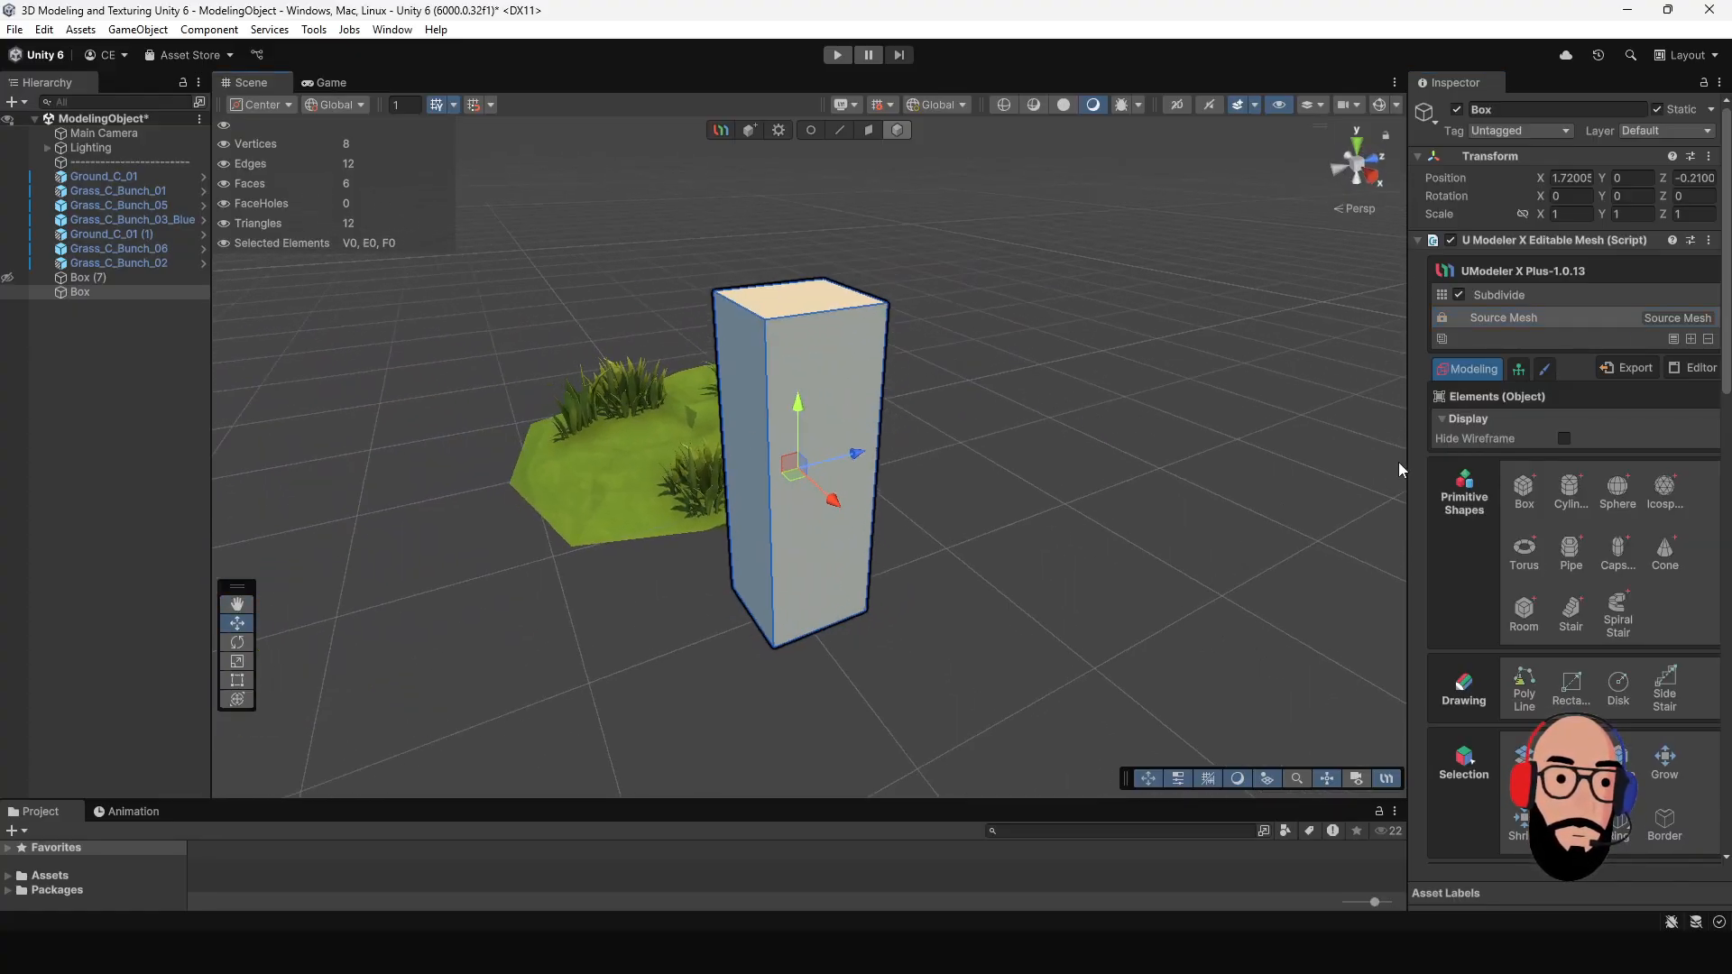
{"action": "scroll", "coordinate": [1605, 585], "scroll_direction": "down", "scroll_amount": 8}
{"action": "left_click", "coordinate": [1664, 532]}
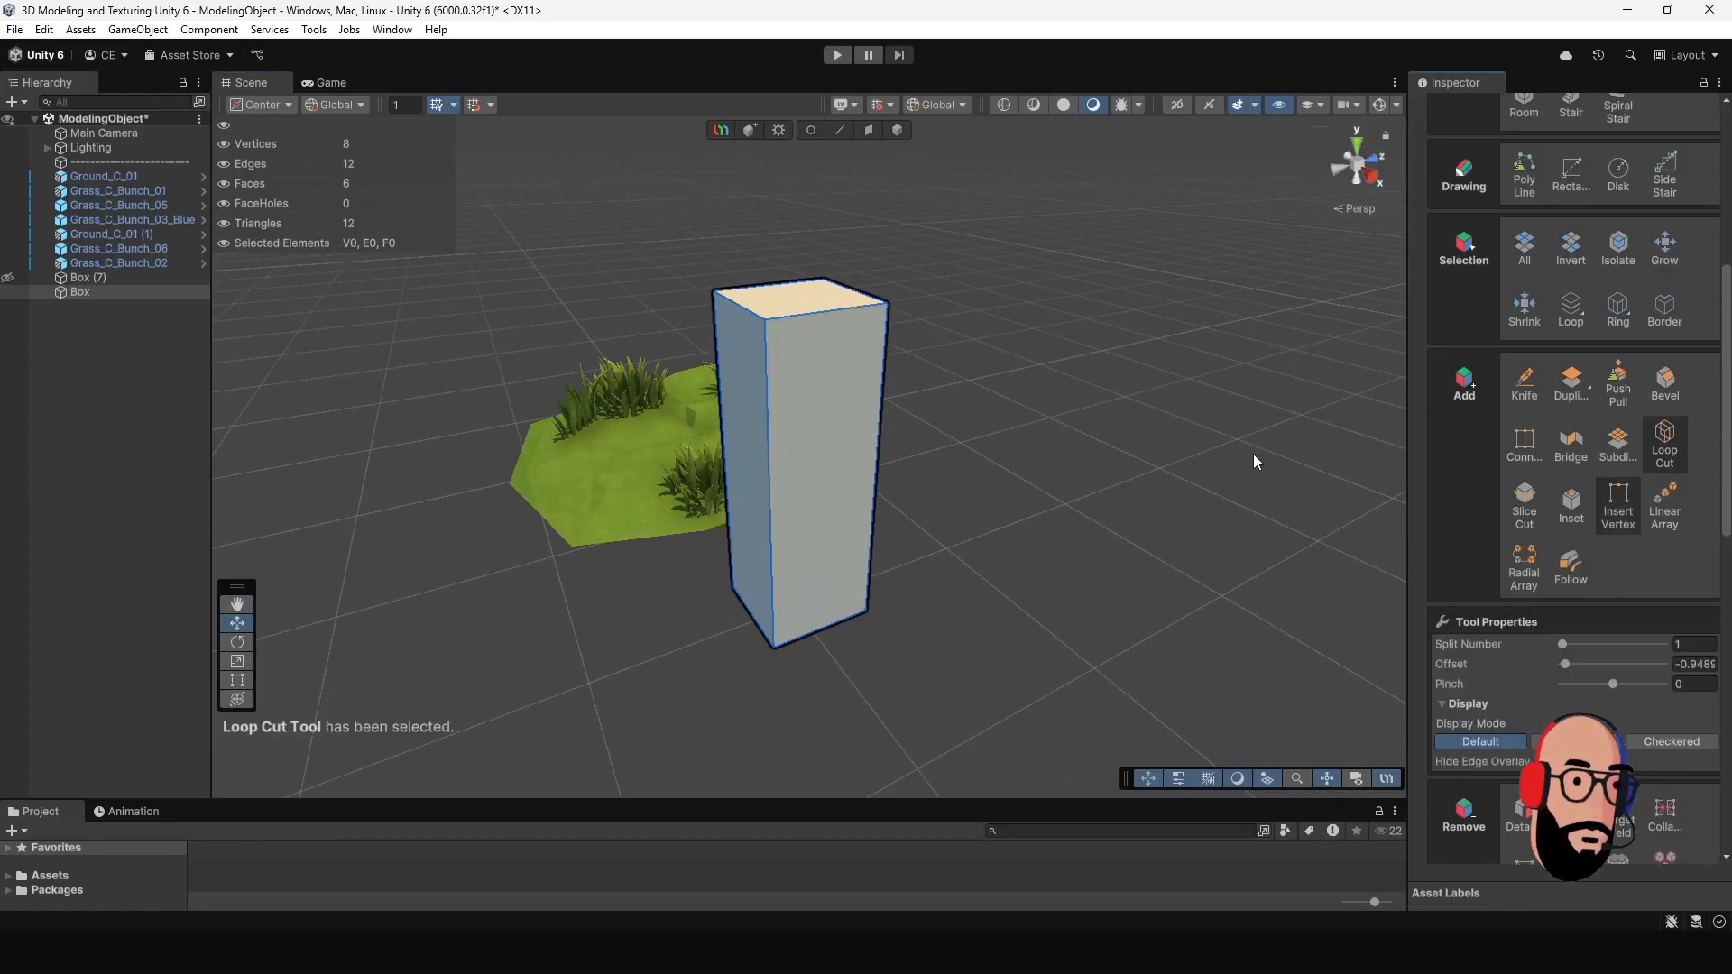
{"action": "middle_click_drag", "start_coordinate": [849, 430], "coordinate": [802, 425], "text": "alt"}
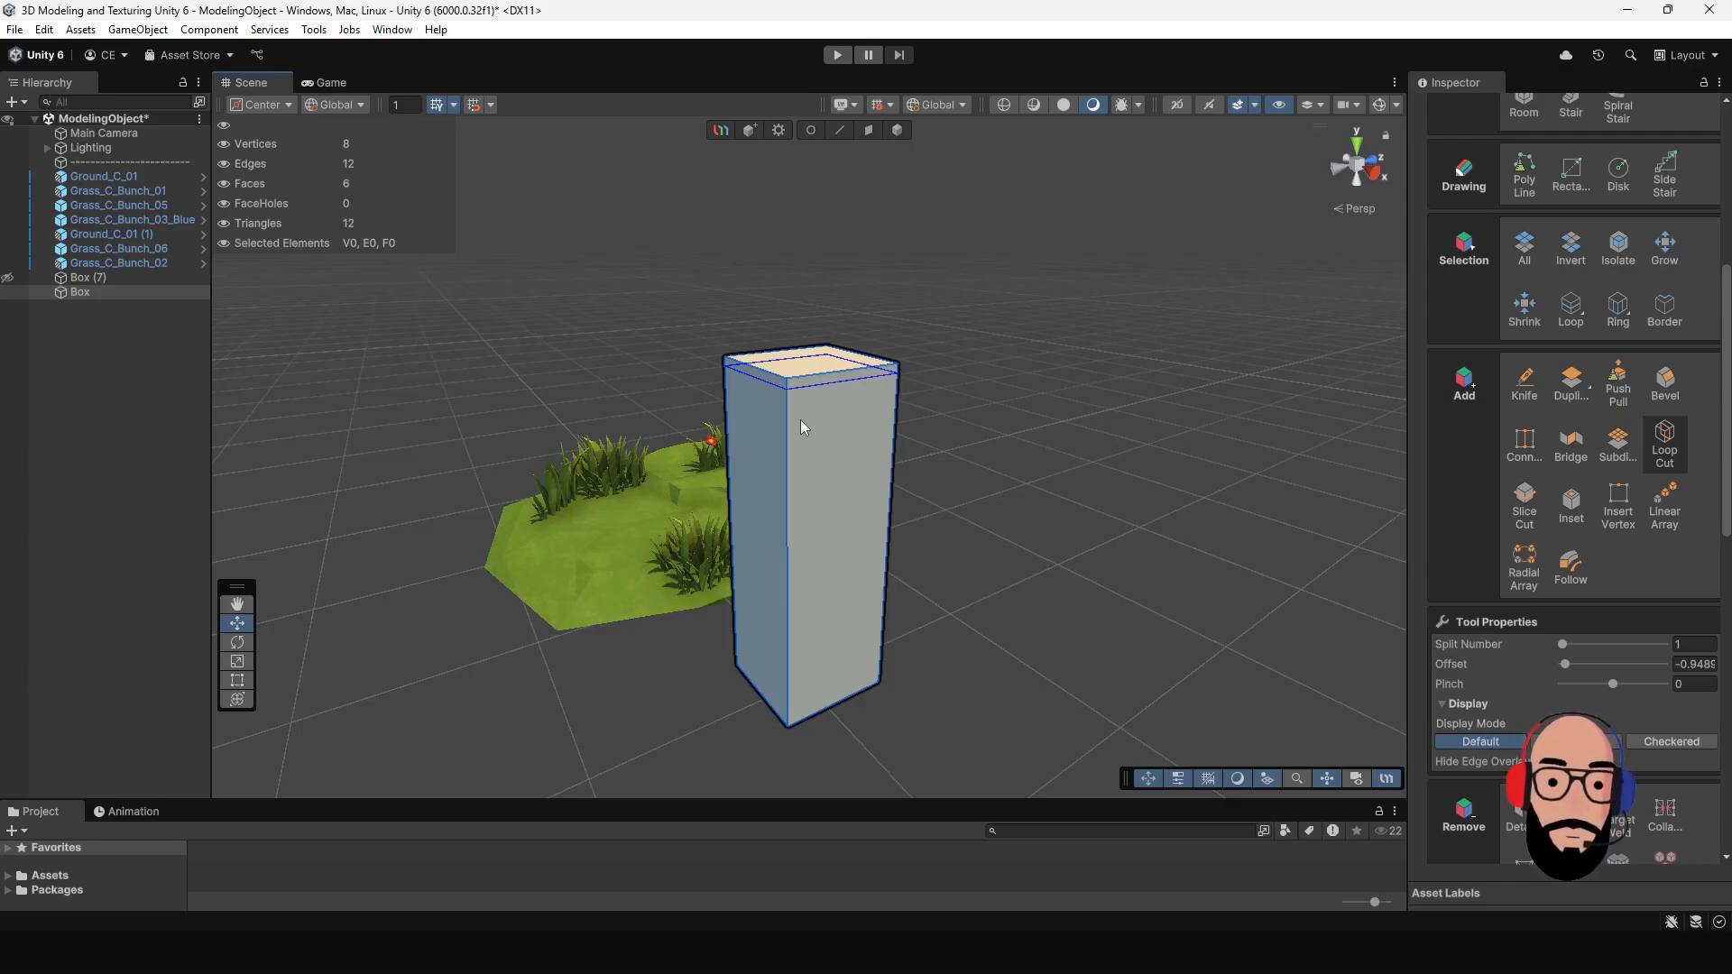
{"action": "left_click", "coordinate": [799, 417]}
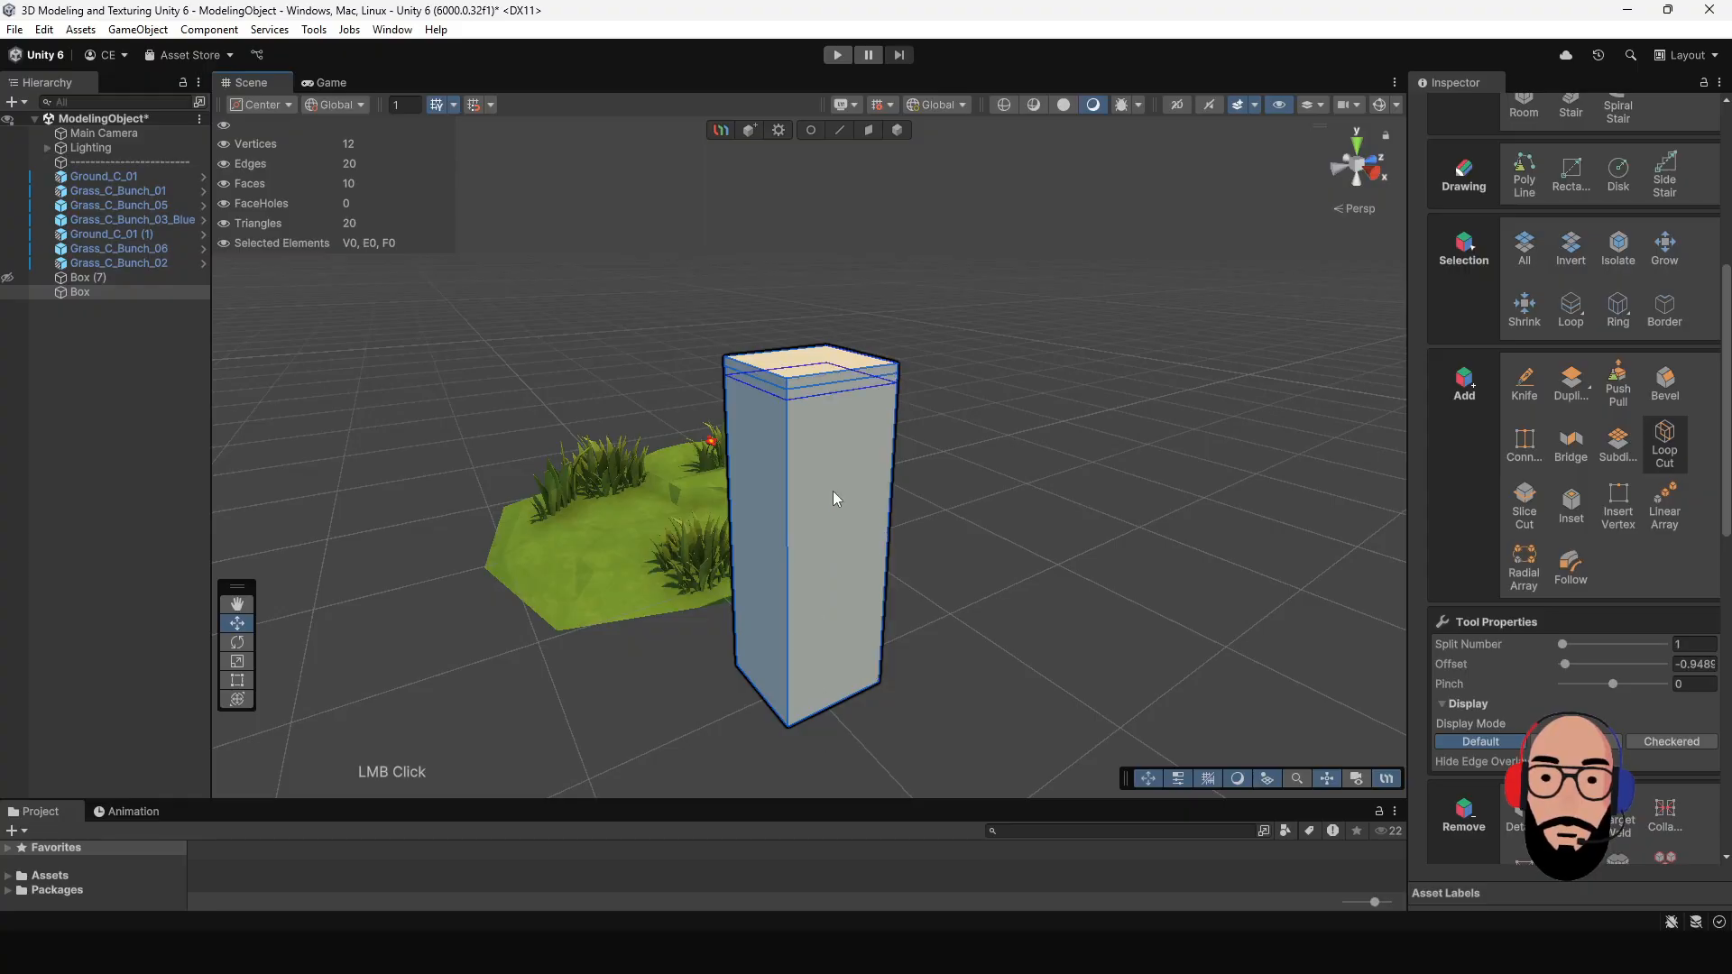
Step: Add supporting loop cuts close to the box's bottom edge and on both sides along its vertical corner edges
{"action": "left_click_drag", "start_coordinate": [835, 470], "coordinate": [796, 483], "text": "alt"}
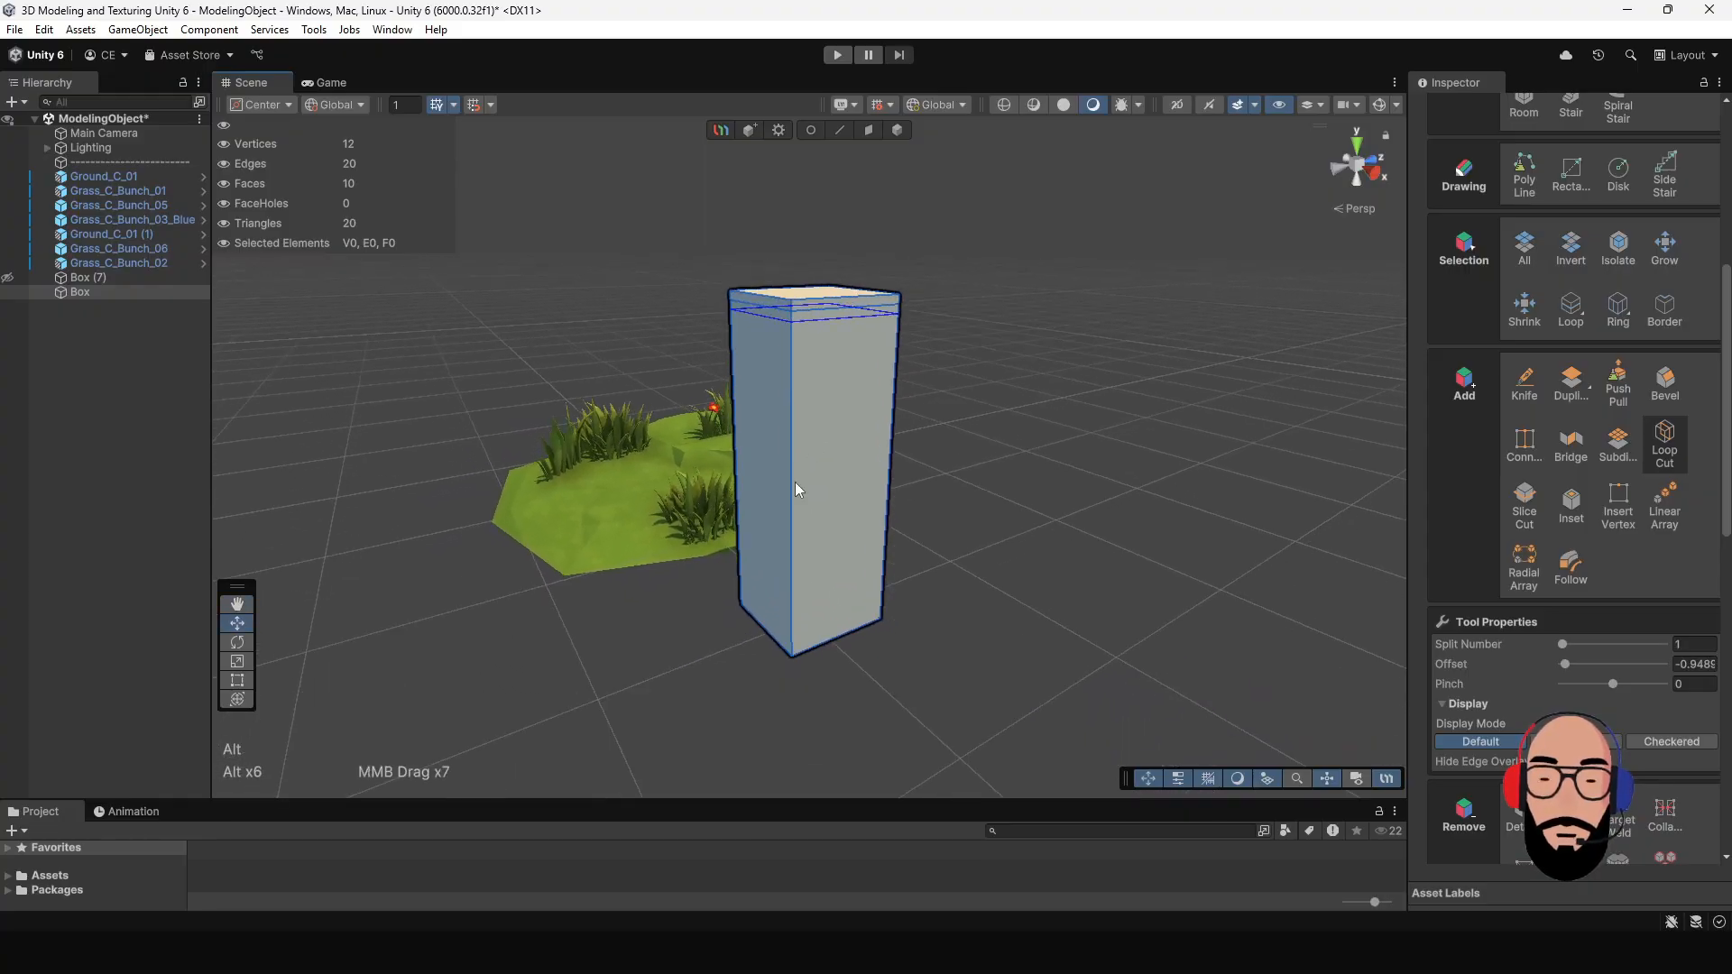
{"action": "left_click_drag", "start_coordinate": [807, 545], "coordinate": [789, 394]}
{"action": "left_click_drag", "start_coordinate": [799, 318], "coordinate": [898, 383]}
{"action": "left_click_drag", "start_coordinate": [899, 383], "coordinate": [591, 393], "text": "alt"}
{"action": "mouse_move", "coordinate": [803, 327]}
{"action": "left_mouse_down"}
{"action": "mouse_move", "coordinate": [874, 375]}
{"action": "mouse_move", "coordinate": [722, 376]}
{"action": "mouse_move", "coordinate": [783, 352]}
{"action": "left_mouse_up"}
{"action": "left_click", "coordinate": [875, 375]}
{"action": "left_click", "coordinate": [707, 370]}
{"action": "middle_click_drag", "start_coordinate": [707, 370], "coordinate": [736, 747]}
{"action": "left_click_drag", "start_coordinate": [736, 747], "coordinate": [1037, 515], "text": "alt"}
{"action": "left_click_drag", "start_coordinate": [857, 271], "coordinate": [1030, 390], "text": "alt"}
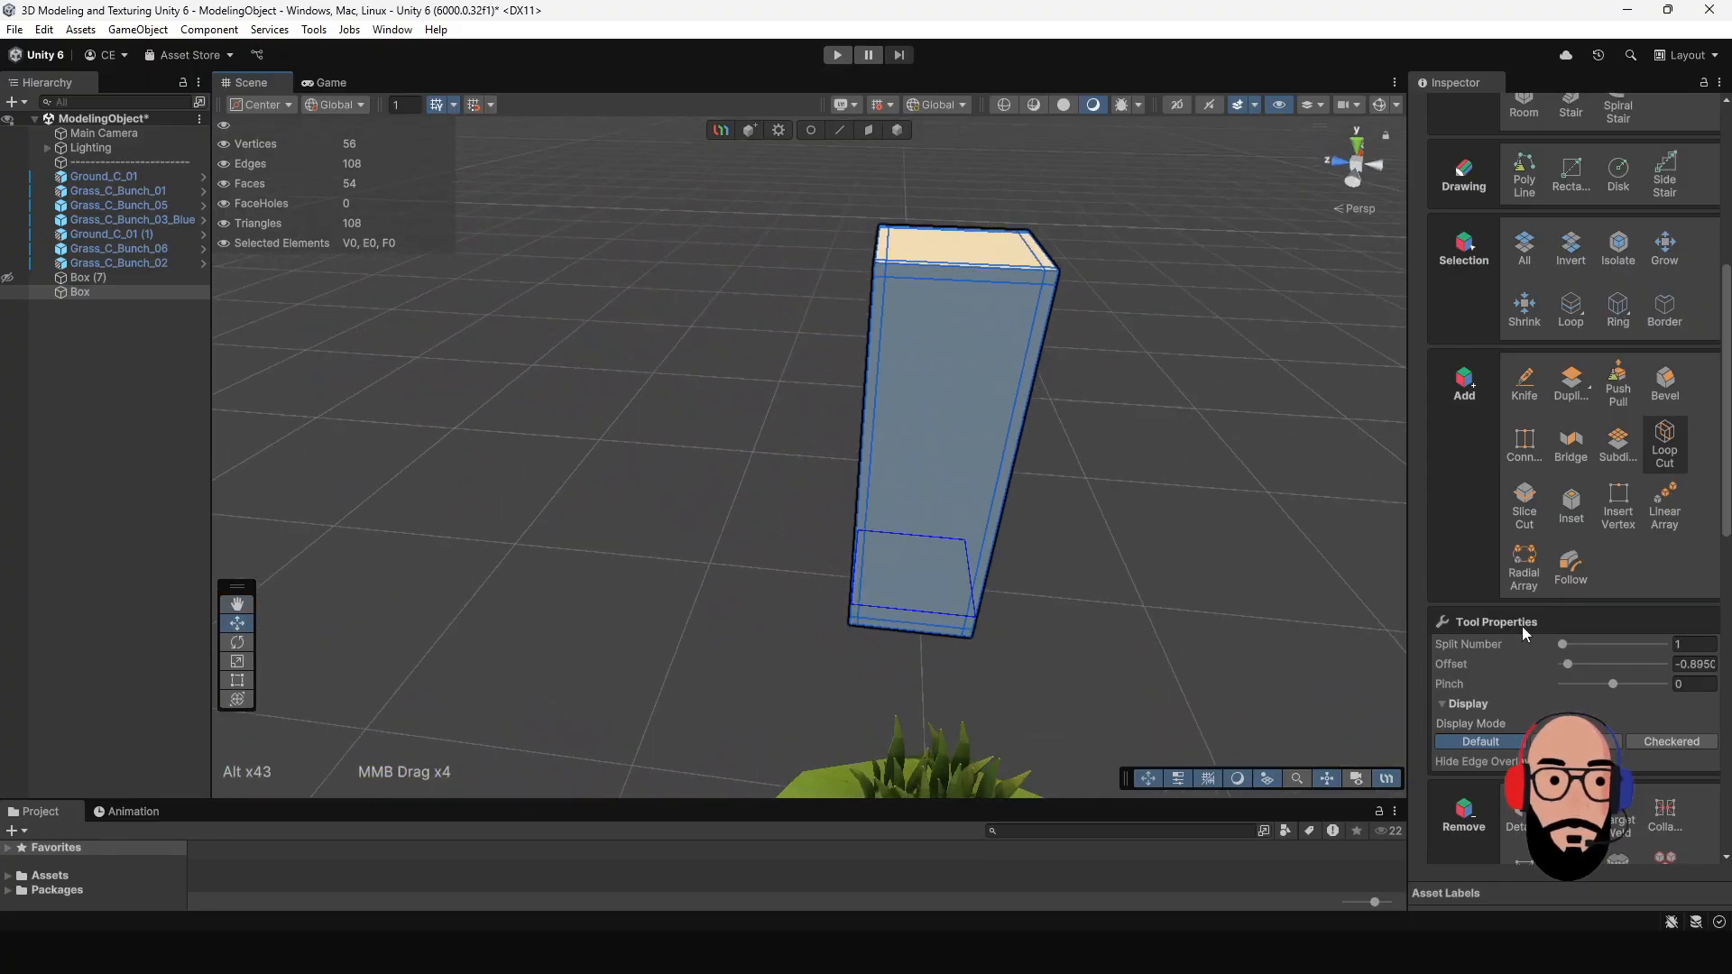
Step: Set the loop cut offset to 0 and add centred vertical loops across both directions of the box
{"action": "left_click", "coordinate": [1694, 664]}
{"action": "type", "text": "0"}
{"action": "key", "text": "Return"}
{"action": "left_click", "coordinate": [962, 305]}
{"action": "left_click_drag", "start_coordinate": [961, 304], "coordinate": [438, 432], "text": "alt"}
{"action": "left_click", "coordinate": [818, 388]}
{"action": "right_click_drag", "start_coordinate": [819, 392], "coordinate": [889, 533], "text": "alt"}
{"action": "left_click_drag", "start_coordinate": [889, 532], "coordinate": [978, 452], "text": "alt"}
{"action": "right_click_drag", "start_coordinate": [978, 452], "coordinate": [866, 610], "text": "alt"}
{"action": "left_click_drag", "start_coordinate": [866, 611], "coordinate": [1025, 371], "text": "alt"}
{"action": "left_click", "coordinate": [898, 130]}
Step: Set the box's Subdivide modifier to subdivision level 1
{"action": "left_click_drag", "start_coordinate": [867, 430], "coordinate": [911, 388], "text": "alt"}
{"action": "scroll", "coordinate": [1599, 420], "scroll_direction": "up", "scroll_amount": 8}
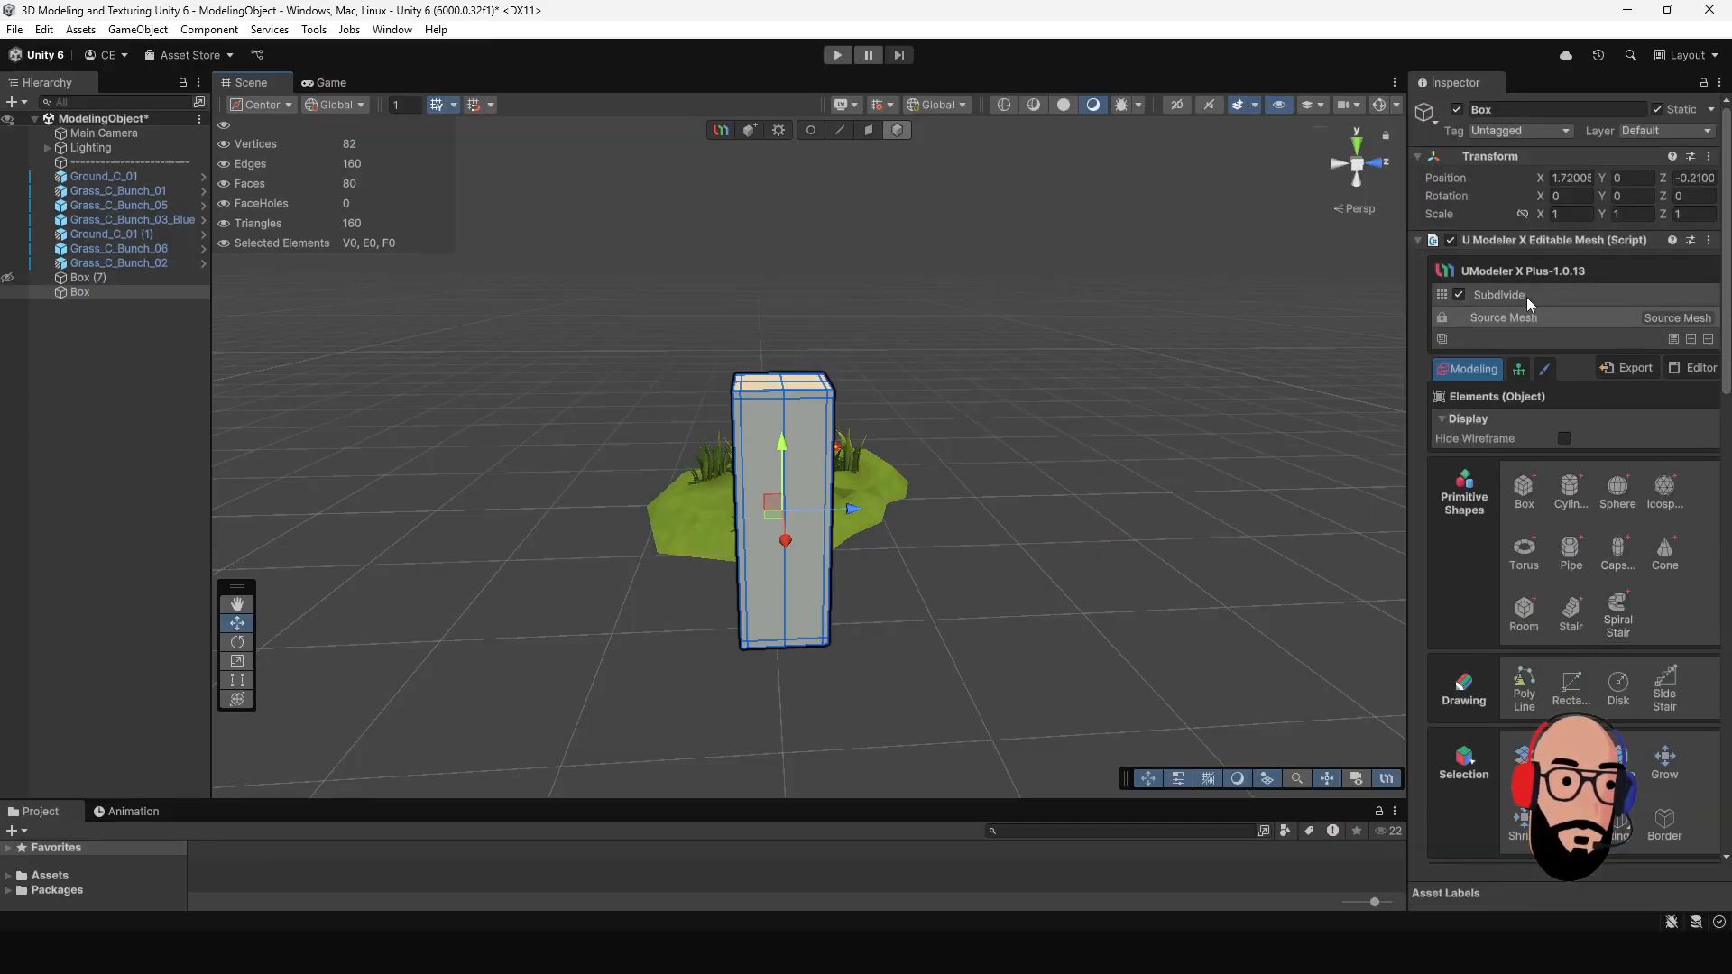
{"action": "left_click", "coordinate": [1567, 293]}
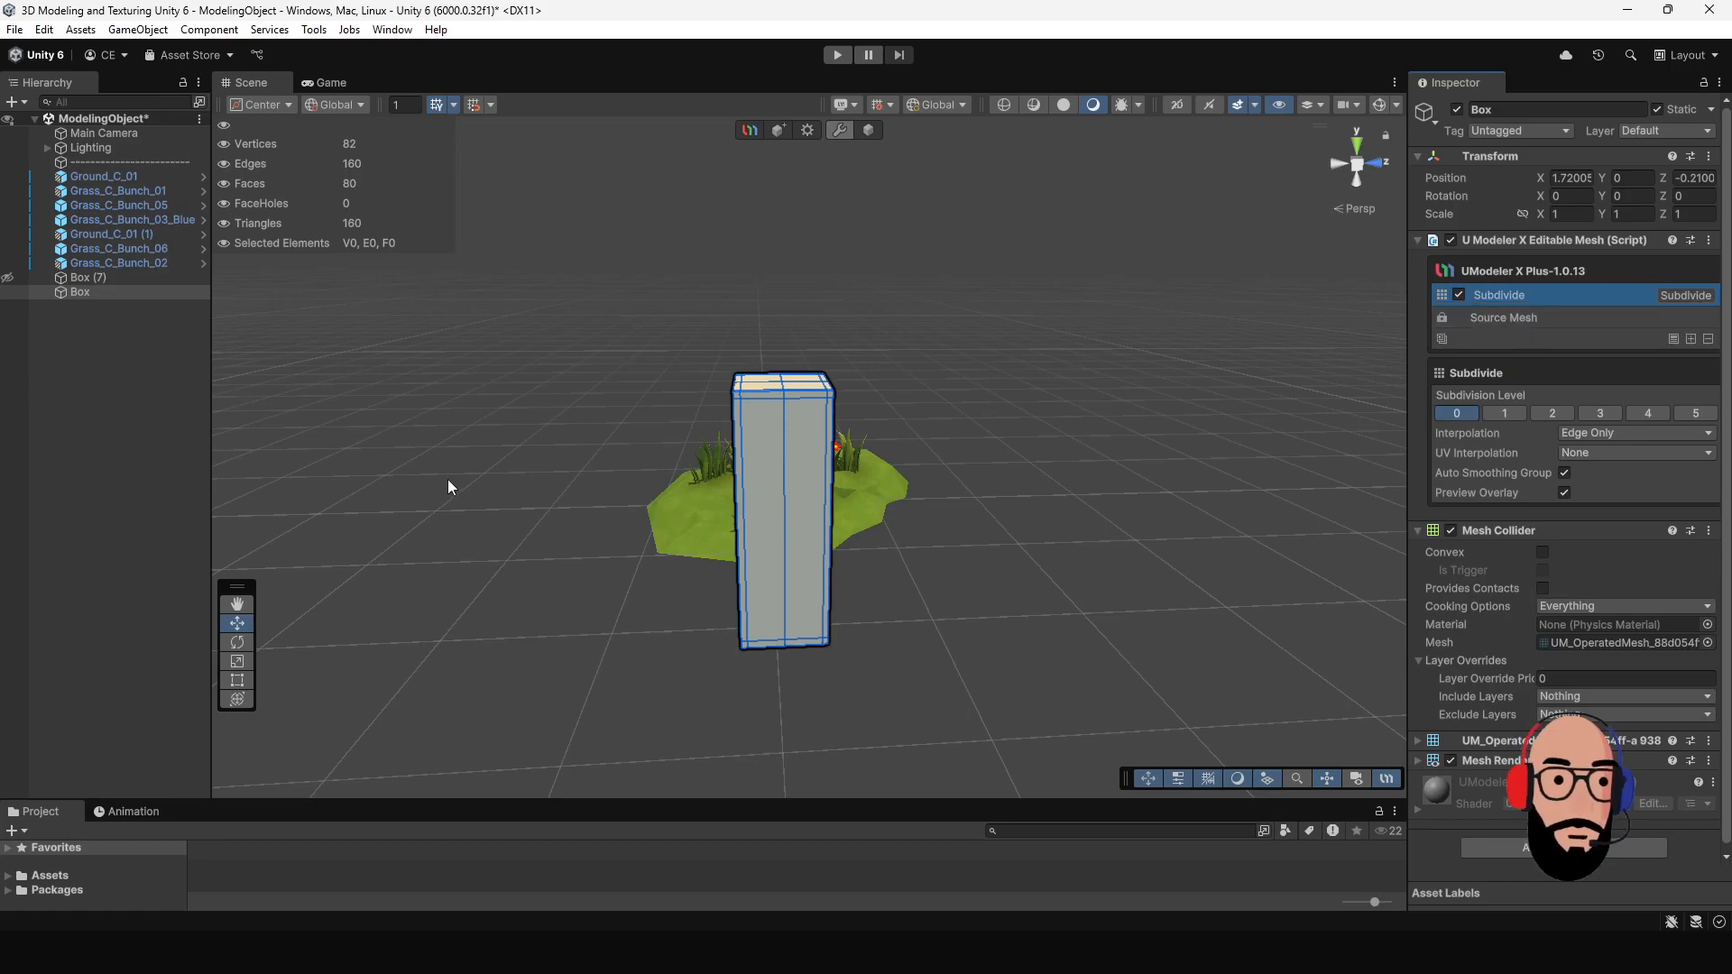
{"action": "scroll", "coordinate": [851, 466], "scroll_direction": "up", "scroll_amount": 2}
{"action": "scroll", "coordinate": [851, 467], "scroll_direction": "up", "scroll_amount": 4}
{"action": "left_click_drag", "start_coordinate": [848, 470], "coordinate": [863, 484], "text": "alt"}
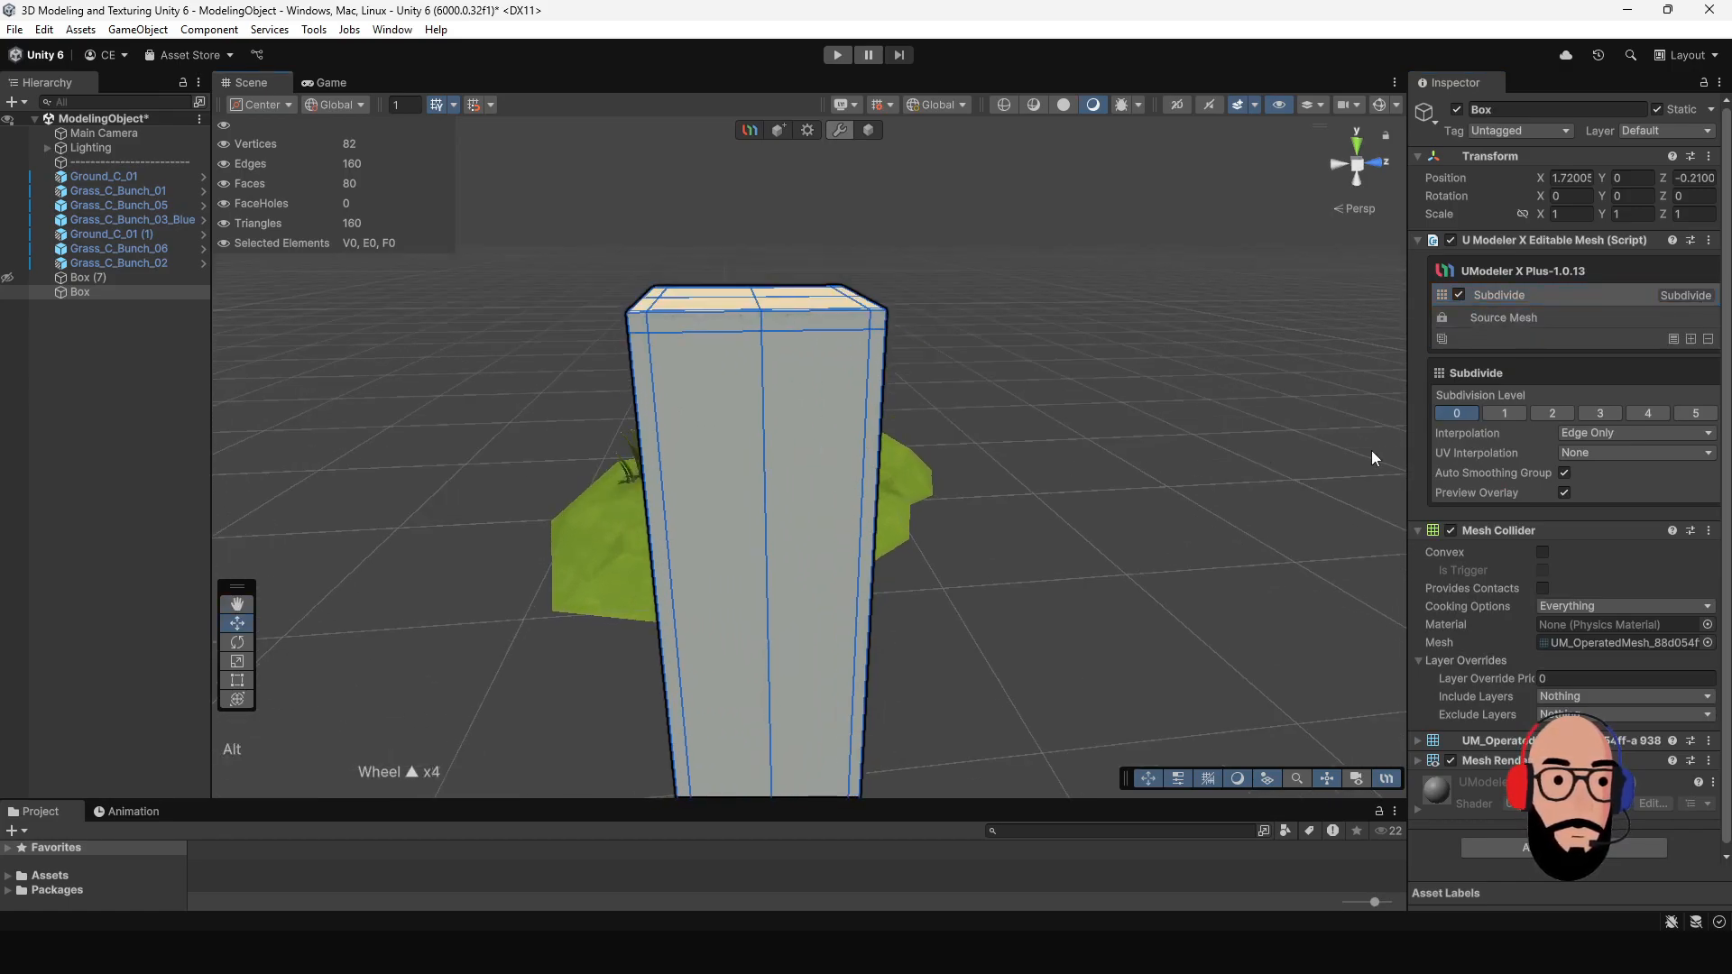
{"action": "left_click", "coordinate": [1512, 414]}
{"action": "left_click_drag", "start_coordinate": [1173, 491], "coordinate": [1083, 498], "text": "alt"}
{"action": "right_click_drag", "start_coordinate": [855, 468], "coordinate": [882, 222], "text": "alt"}
Step: Deselect the box to examine its rounded edges without the highlight, and select it again
{"action": "left_click", "coordinate": [867, 130]}
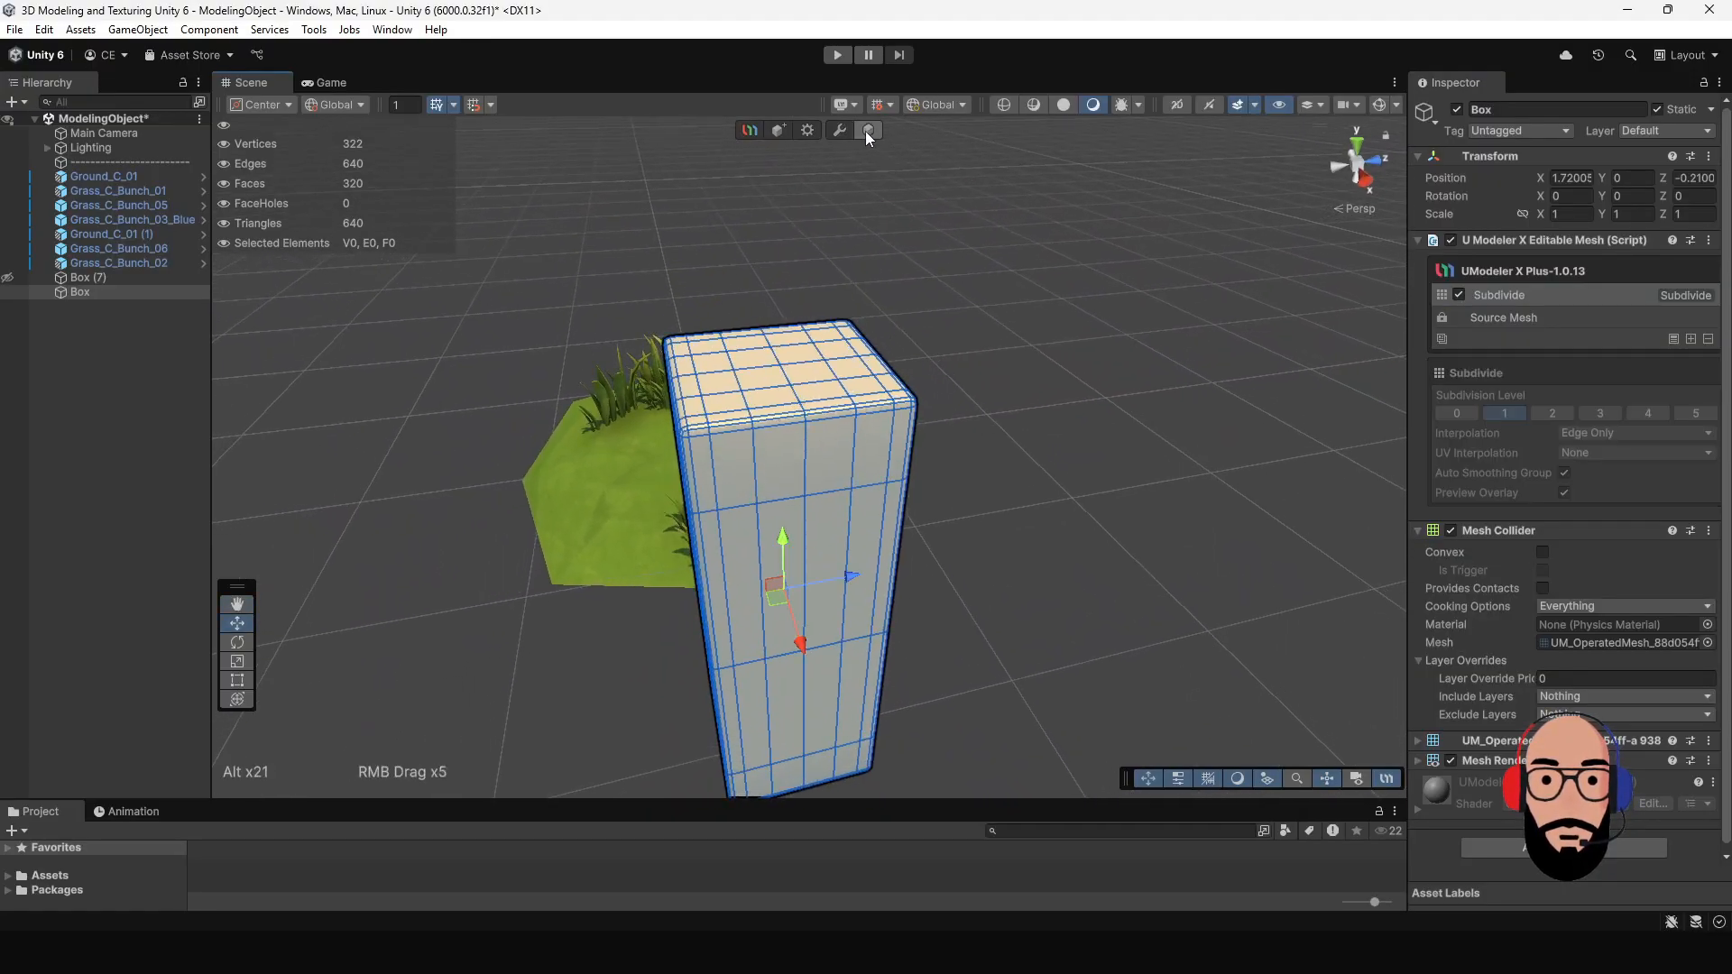
{"action": "left_click", "coordinate": [951, 500]}
{"action": "left_click_drag", "start_coordinate": [975, 509], "coordinate": [787, 521], "text": "alt"}
{"action": "left_click", "coordinate": [785, 511]}
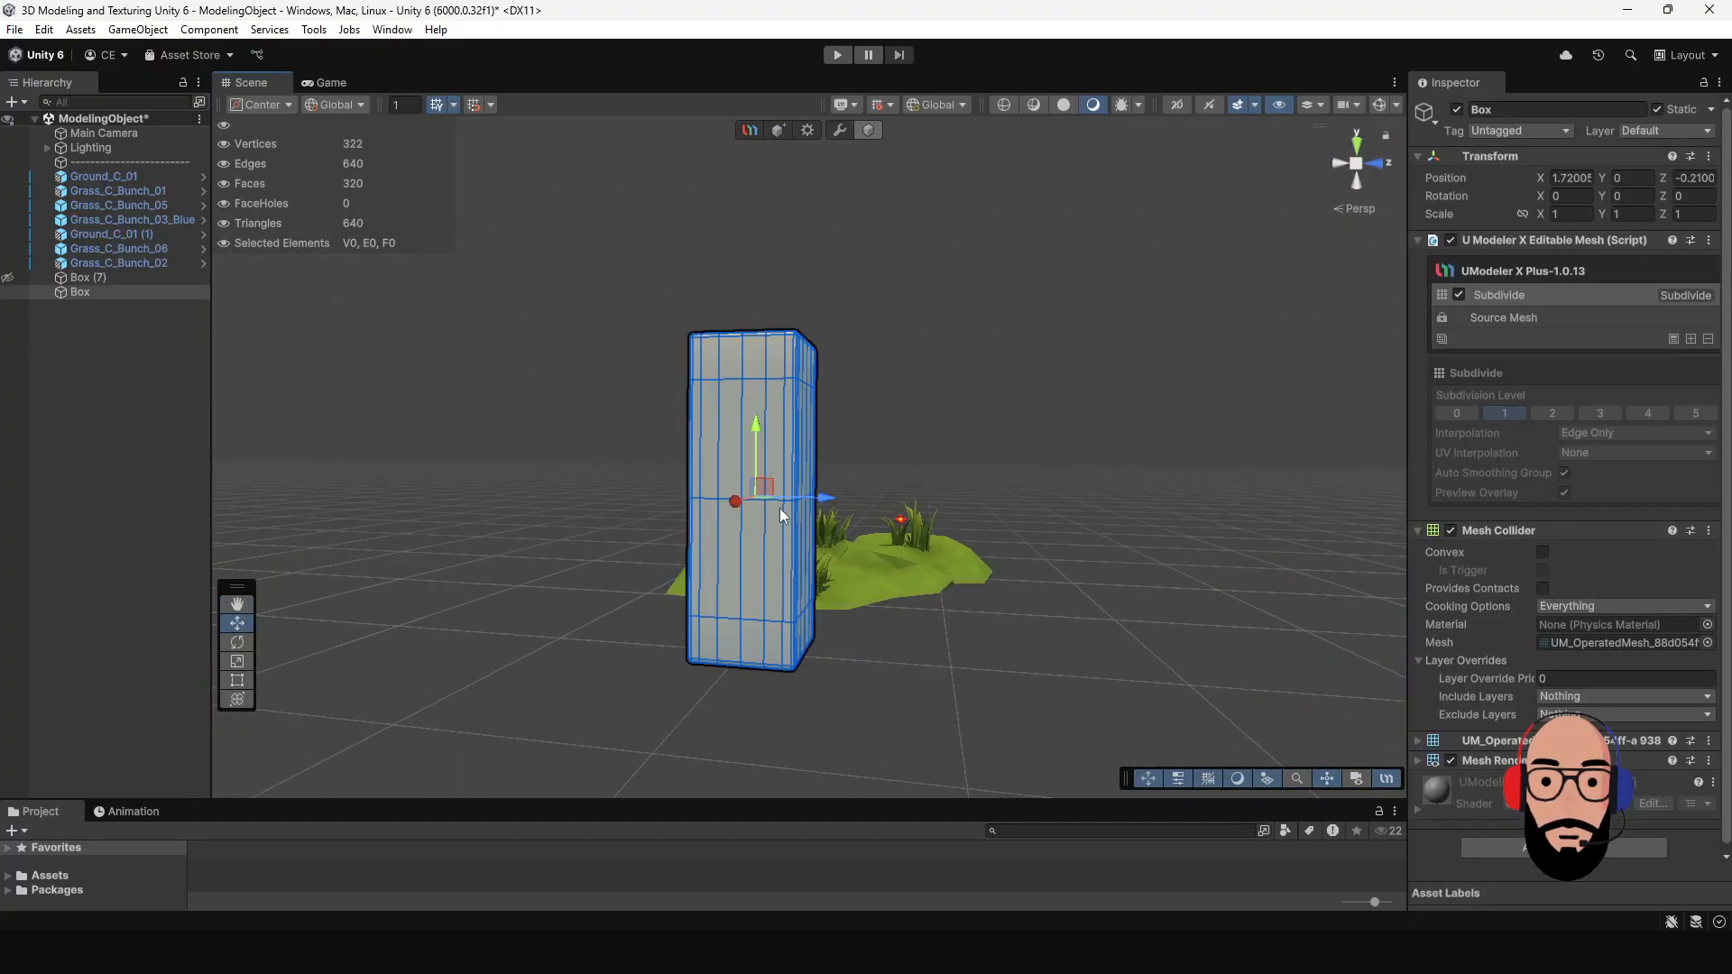
{"action": "scroll", "coordinate": [778, 478], "scroll_direction": "up", "scroll_amount": 2}
{"action": "left_click_drag", "start_coordinate": [688, 350], "coordinate": [812, 307], "text": "alt"}
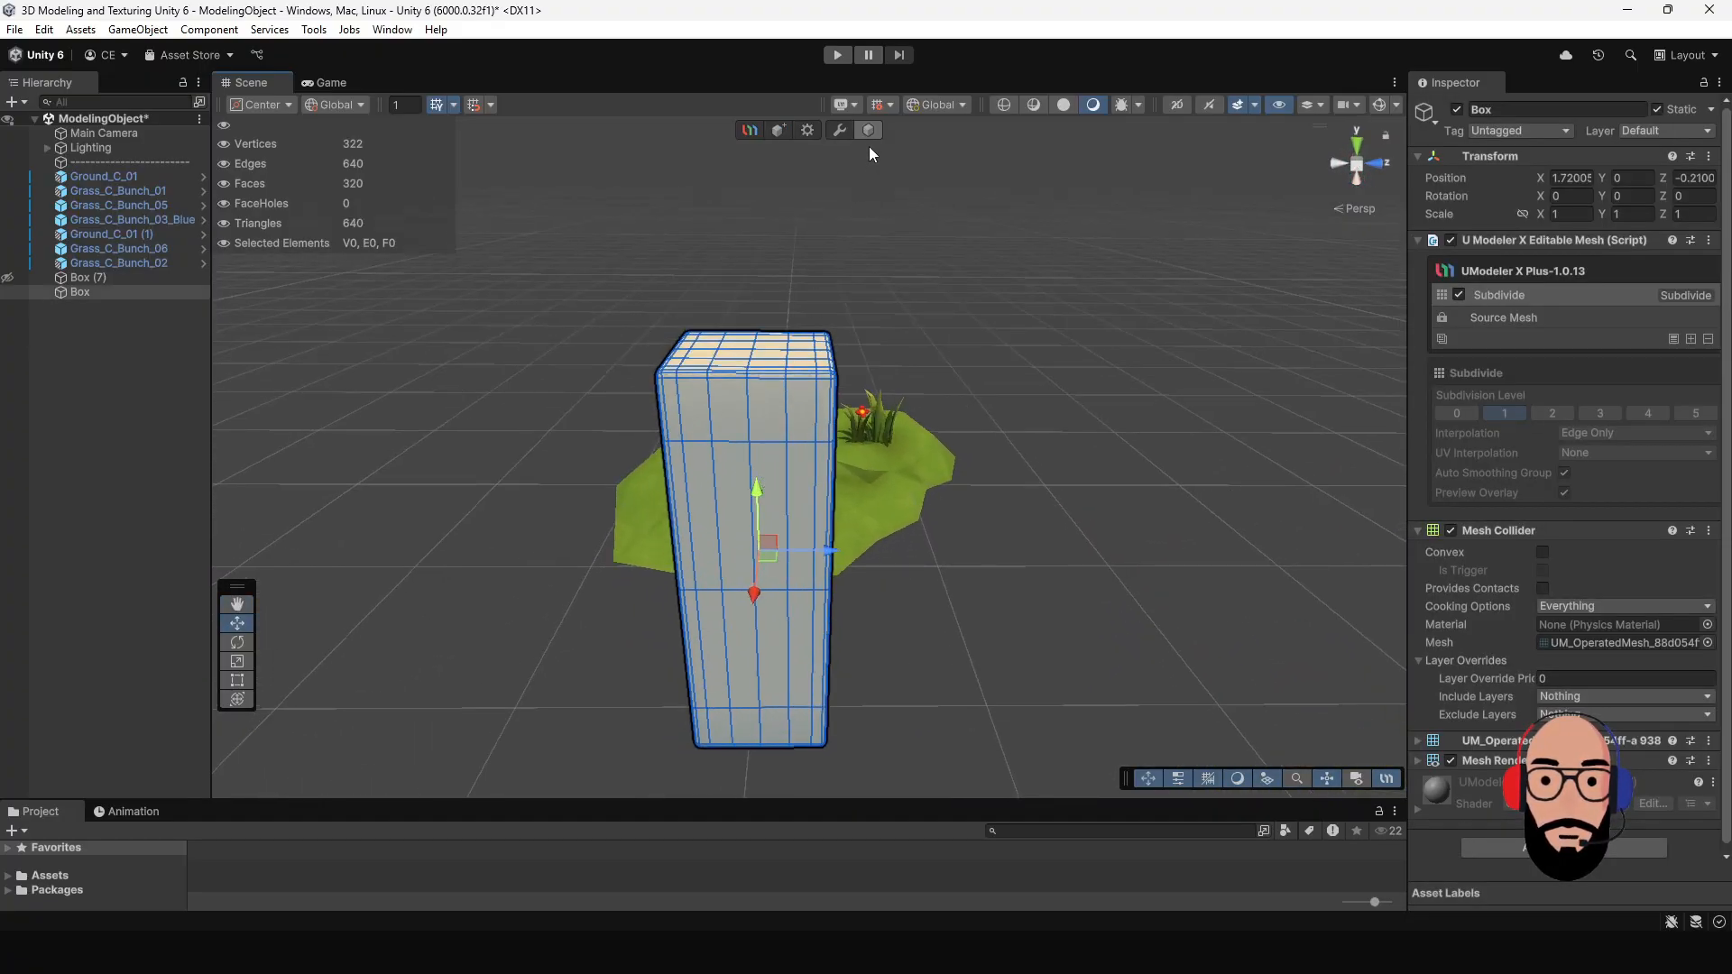
Step: Raise the box's subdivision level to 2 and check the rounded corners up close
{"action": "left_click", "coordinate": [841, 130]}
{"action": "left_click", "coordinate": [1555, 415]}
{"action": "left_click_drag", "start_coordinate": [1128, 487], "coordinate": [819, 536], "text": "alt"}
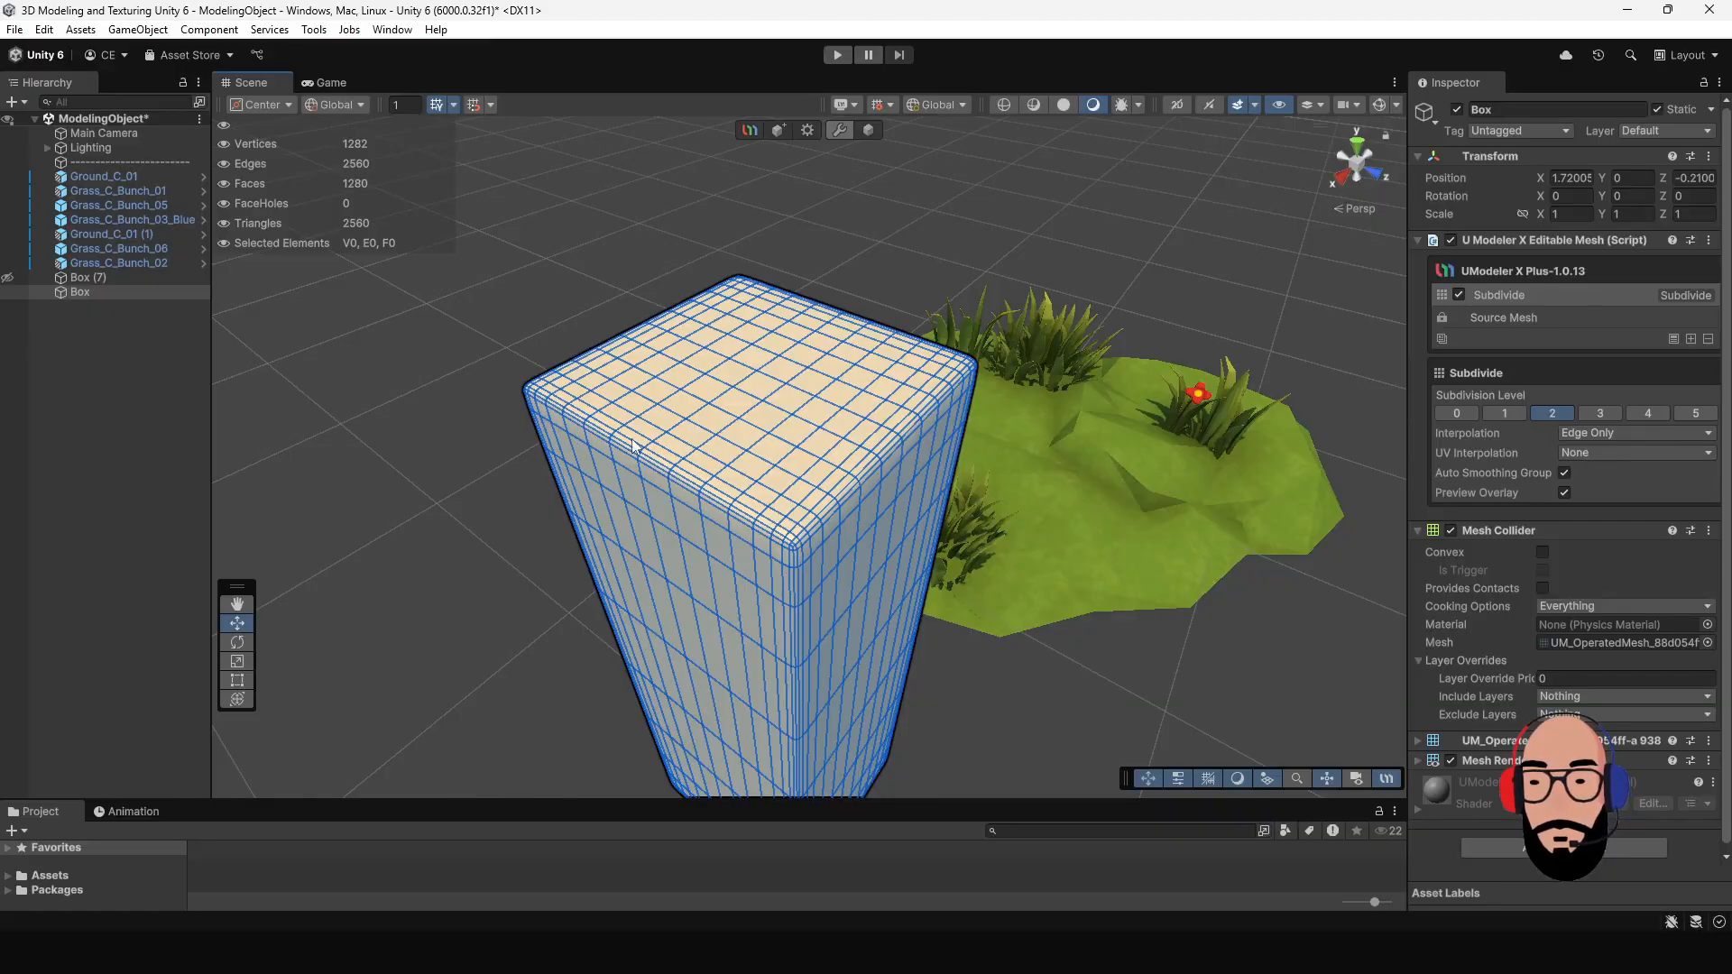
{"action": "left_click_drag", "start_coordinate": [812, 582], "coordinate": [840, 512], "text": "alt"}
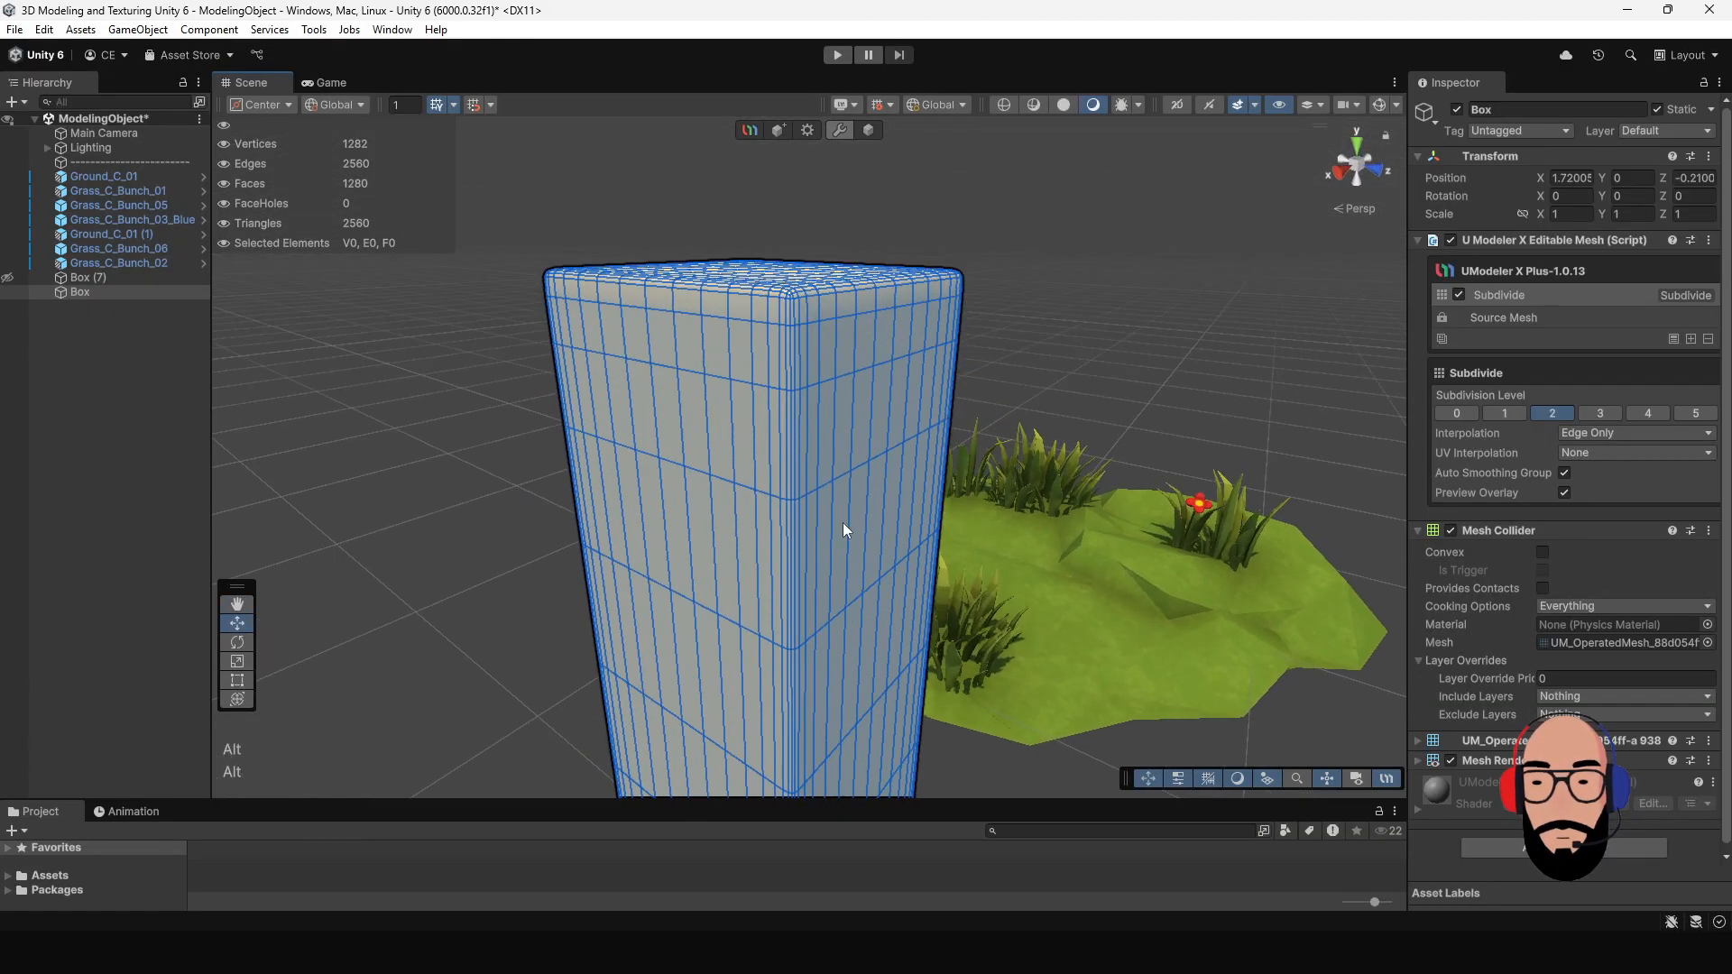
{"action": "right_click_drag", "start_coordinate": [841, 512], "coordinate": [804, 386], "text": "alt"}
{"action": "right_click_drag", "start_coordinate": [809, 581], "coordinate": [824, 537], "text": "alt"}
{"action": "left_click_drag", "start_coordinate": [824, 538], "coordinate": [877, 559], "text": "alt"}
{"action": "right_click_drag", "start_coordinate": [877, 559], "coordinate": [844, 509], "text": "alt"}
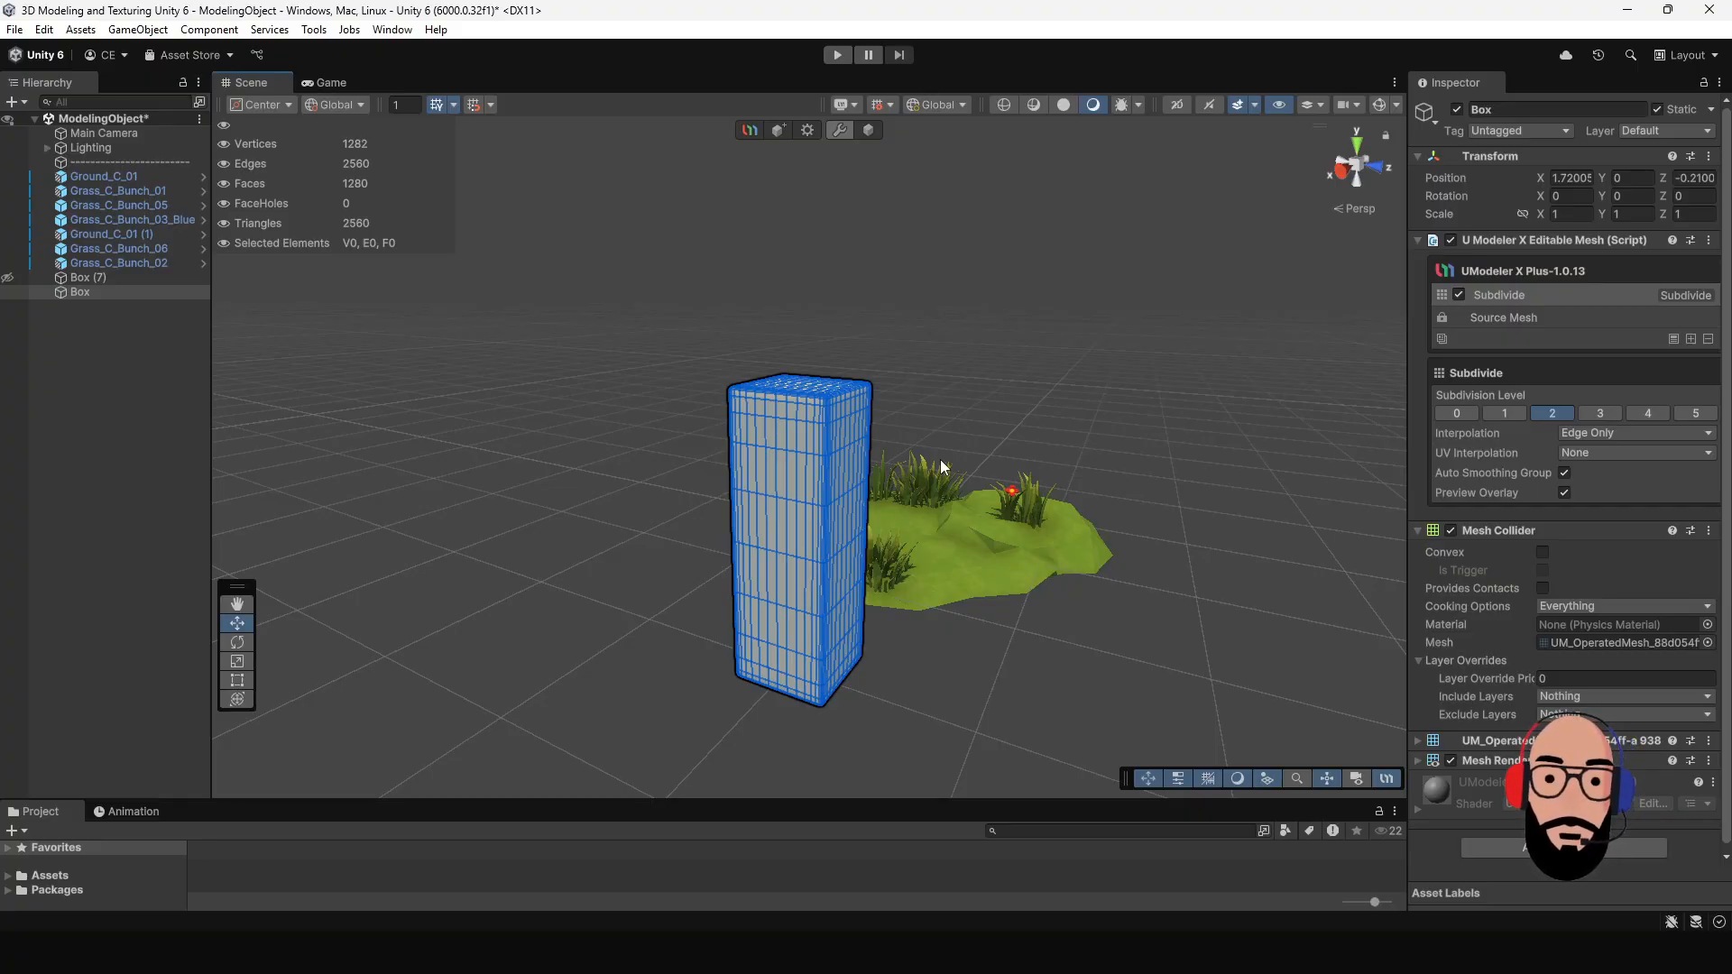
Step: Add a Bend modifier to the box with an angle of about 44 degrees, and display the scene in shaded wireframe
{"action": "left_click", "coordinate": [869, 130]}
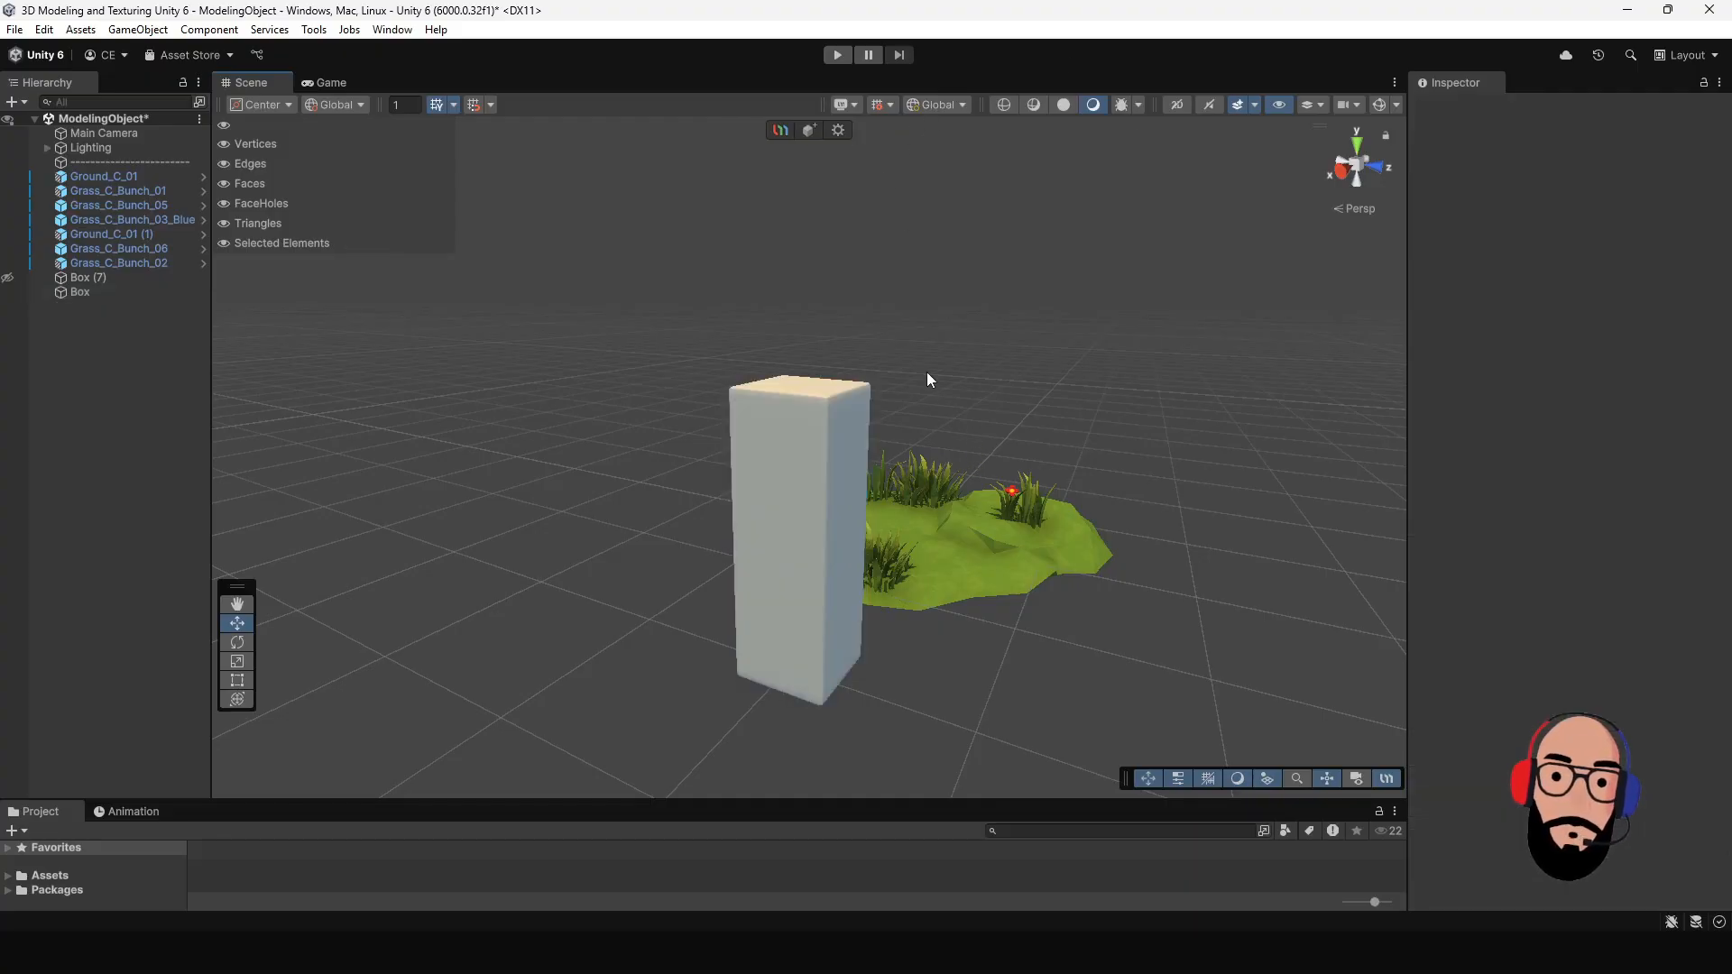
{"action": "left_click", "coordinate": [813, 441]}
{"action": "left_click", "coordinate": [1694, 340]}
{"action": "left_click", "coordinate": [1651, 358]}
{"action": "right_click_drag", "start_coordinate": [1047, 593], "coordinate": [992, 568], "text": "alt"}
{"action": "left_click_drag", "start_coordinate": [1476, 417], "coordinate": [881, 549]}
{"action": "scroll", "coordinate": [776, 572], "scroll_direction": "up", "scroll_amount": 2}
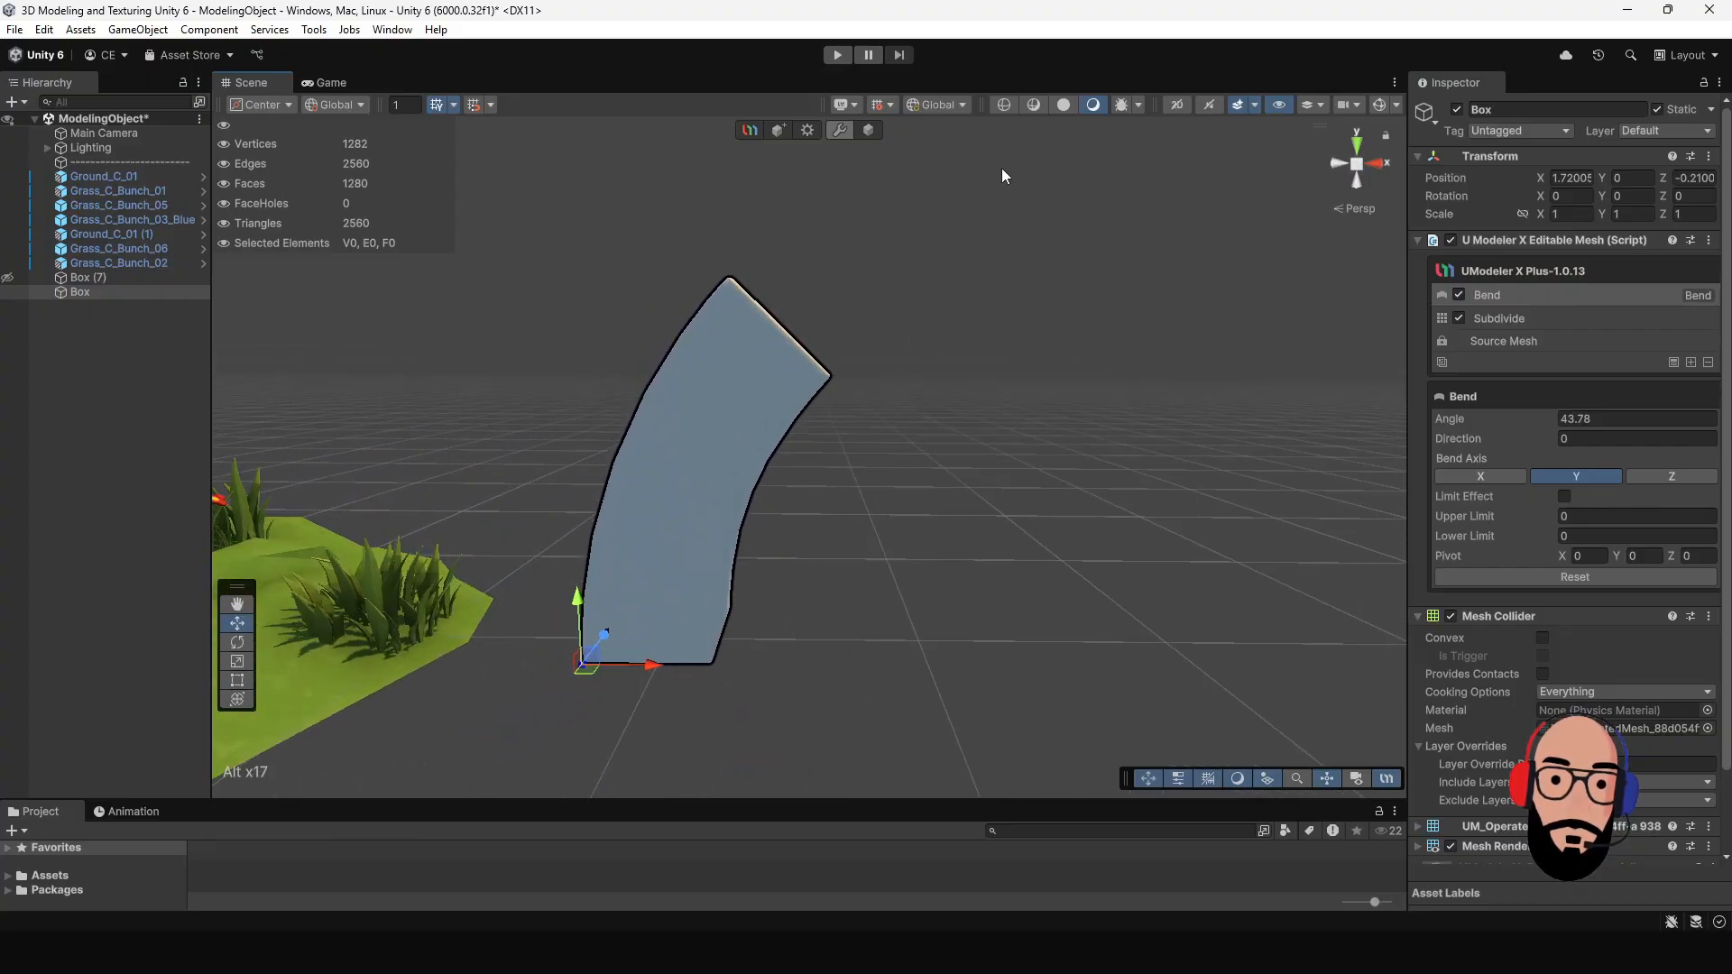
{"action": "left_click", "coordinate": [1034, 104]}
{"action": "mouse_move", "coordinate": [1017, 297]}
{"action": "right_mouse_down"}
{"action": "mouse_move", "coordinate": [817, 490]}
{"action": "mouse_move", "coordinate": [707, 630]}
{"action": "right_mouse_up"}
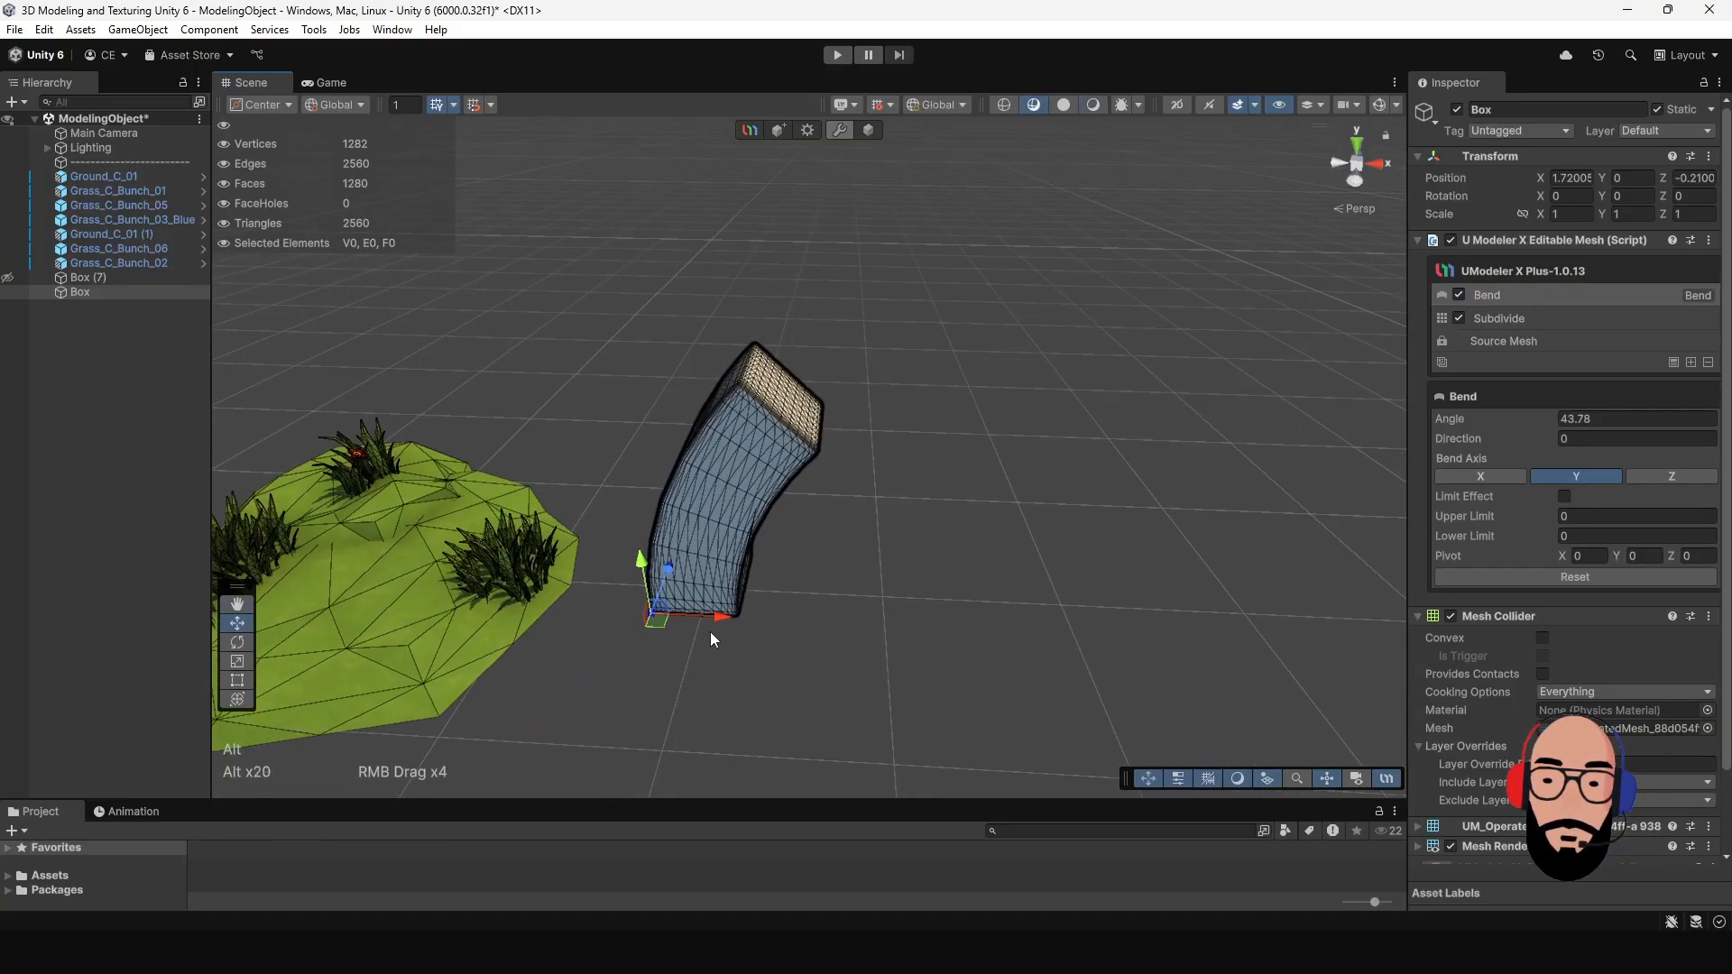
Step: Move the Bend pivot to about X 0.227, Z 0.268, set the bend angle to about 93 degrees, and inspect the curve from several sides
{"action": "left_click_drag", "start_coordinate": [731, 625], "coordinate": [1020, 578]}
{"action": "left_click_drag", "start_coordinate": [1506, 420], "coordinate": [1285, 429]}
{"action": "left_click_drag", "start_coordinate": [1036, 400], "coordinate": [632, 478], "text": "alt"}
{"action": "left_click_drag", "start_coordinate": [966, 506], "coordinate": [826, 596], "text": "alt"}
{"action": "middle_click_drag", "start_coordinate": [825, 596], "coordinate": [938, 613], "text": "alt"}
{"action": "left_click_drag", "start_coordinate": [938, 613], "coordinate": [897, 517], "text": "alt"}
{"action": "left_click_drag", "start_coordinate": [1023, 493], "coordinate": [816, 469], "text": "alt"}
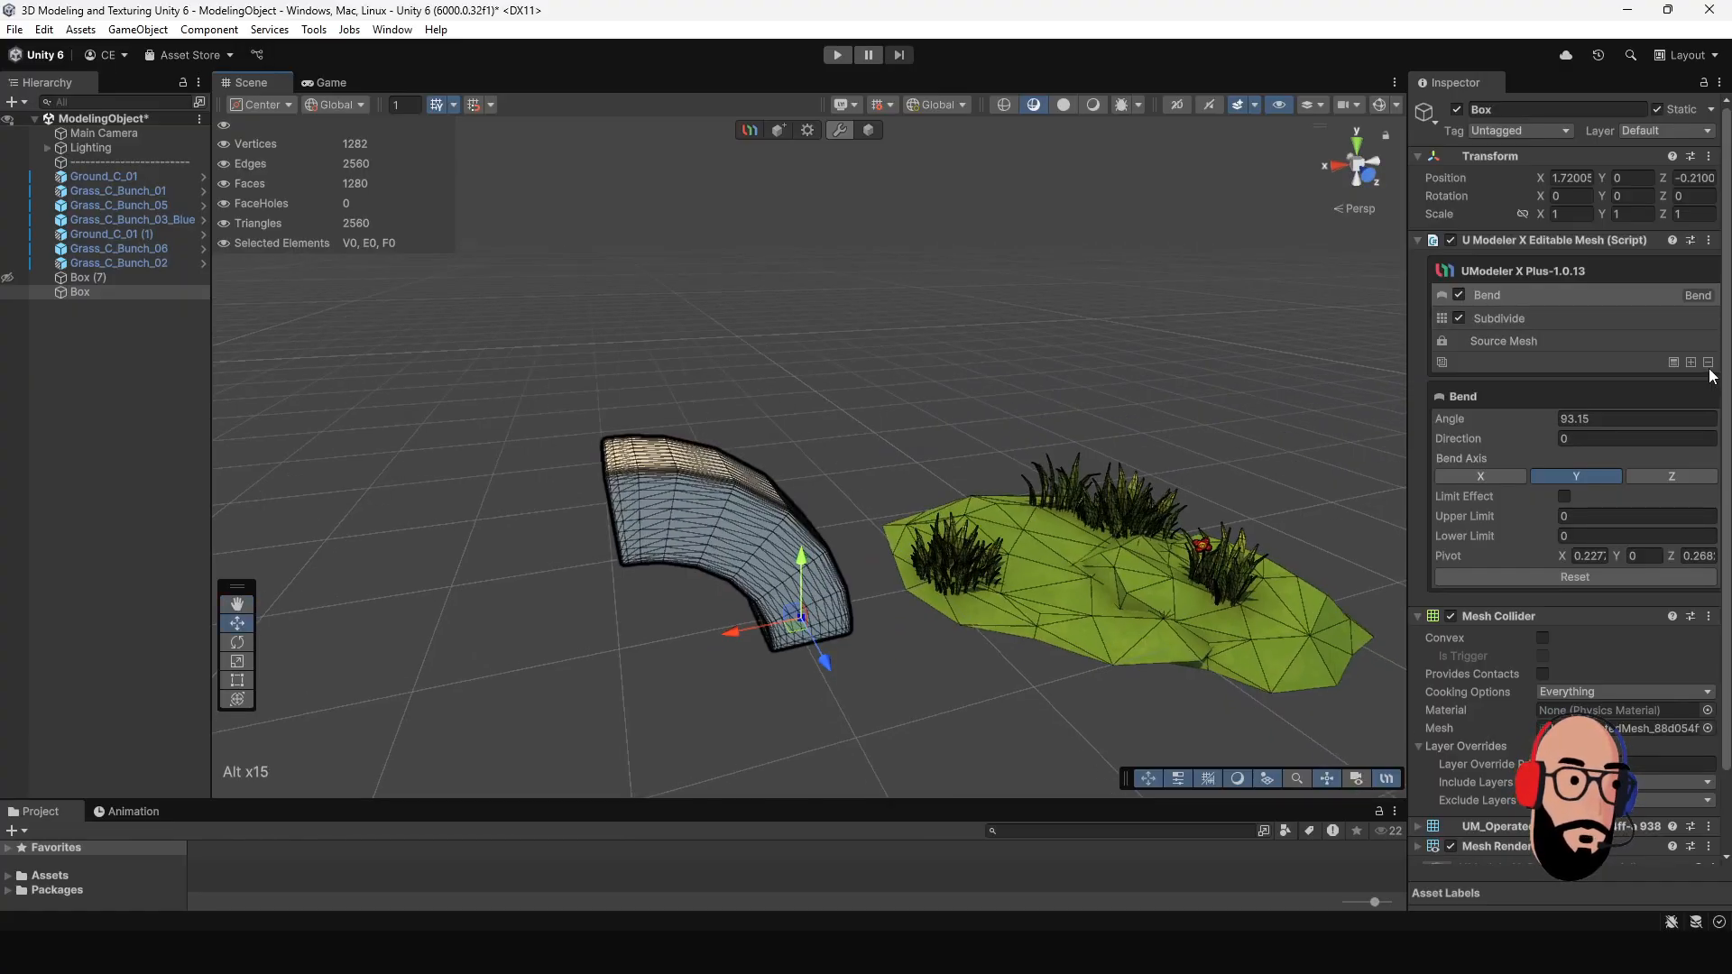
Step: Remove the Bend modifier from the box and collapse its Subdivide modifier into the source mesh
{"action": "left_click", "coordinate": [1708, 362]}
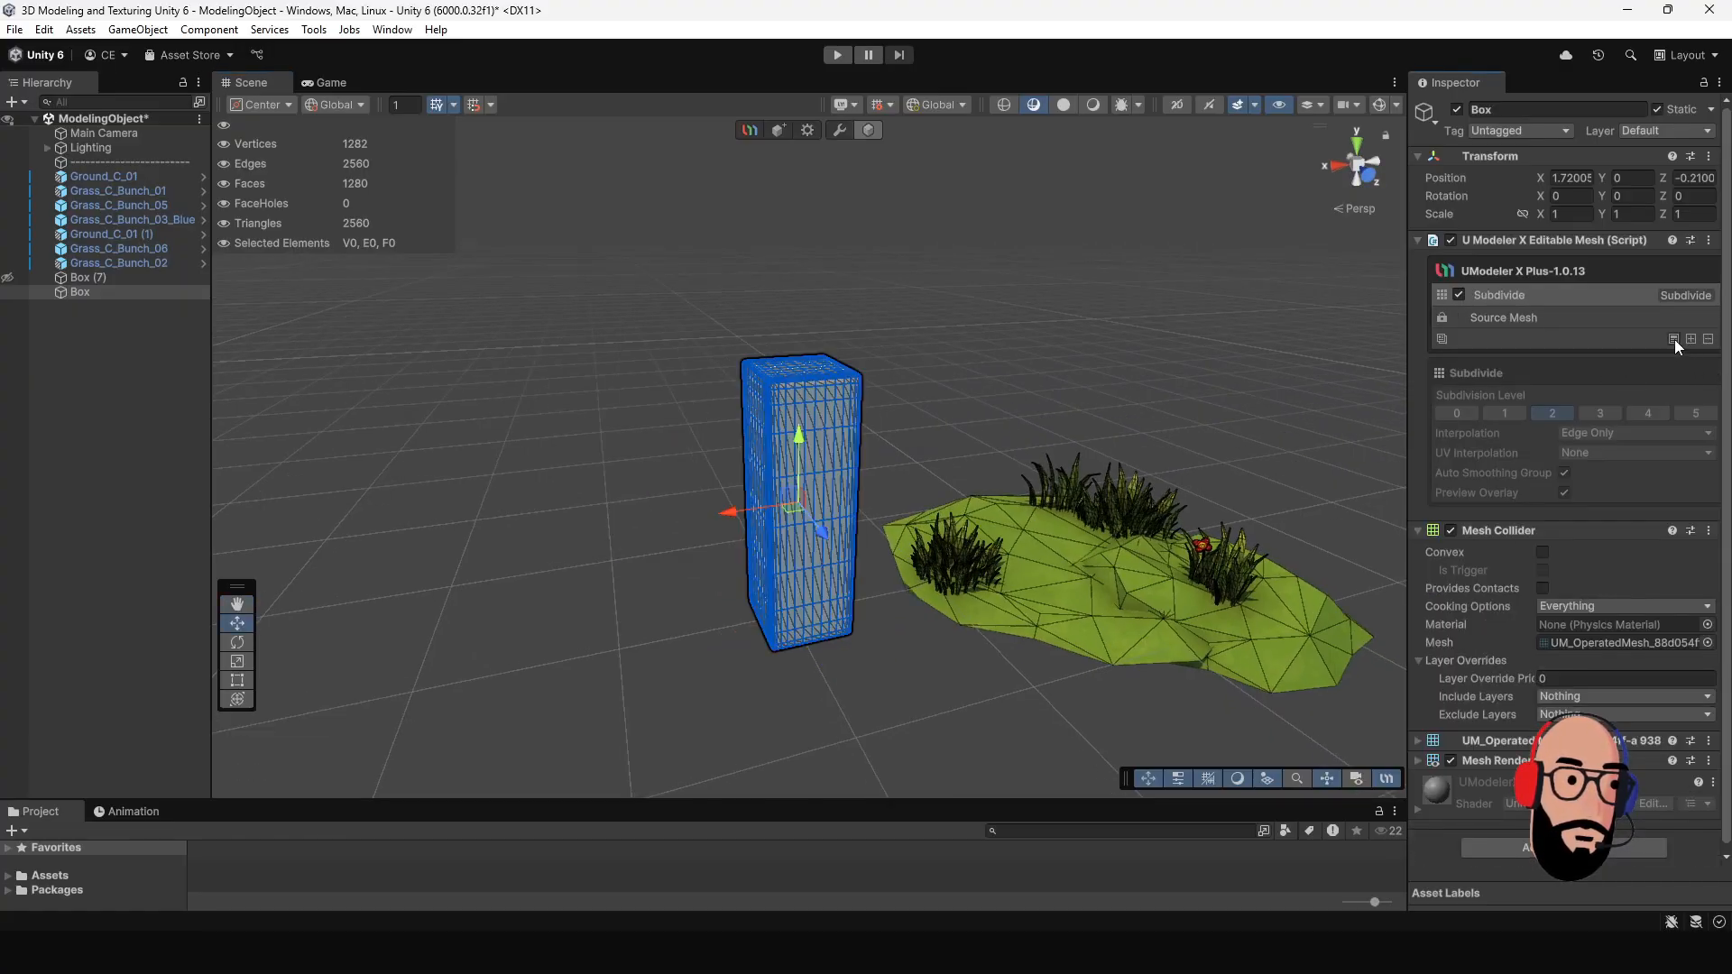
{"action": "left_click", "coordinate": [1674, 339]}
Step: Check the box in face and object selection modes, and deselect it to examine the collapsed mesh's wireframe up close
{"action": "left_click", "coordinate": [870, 129]}
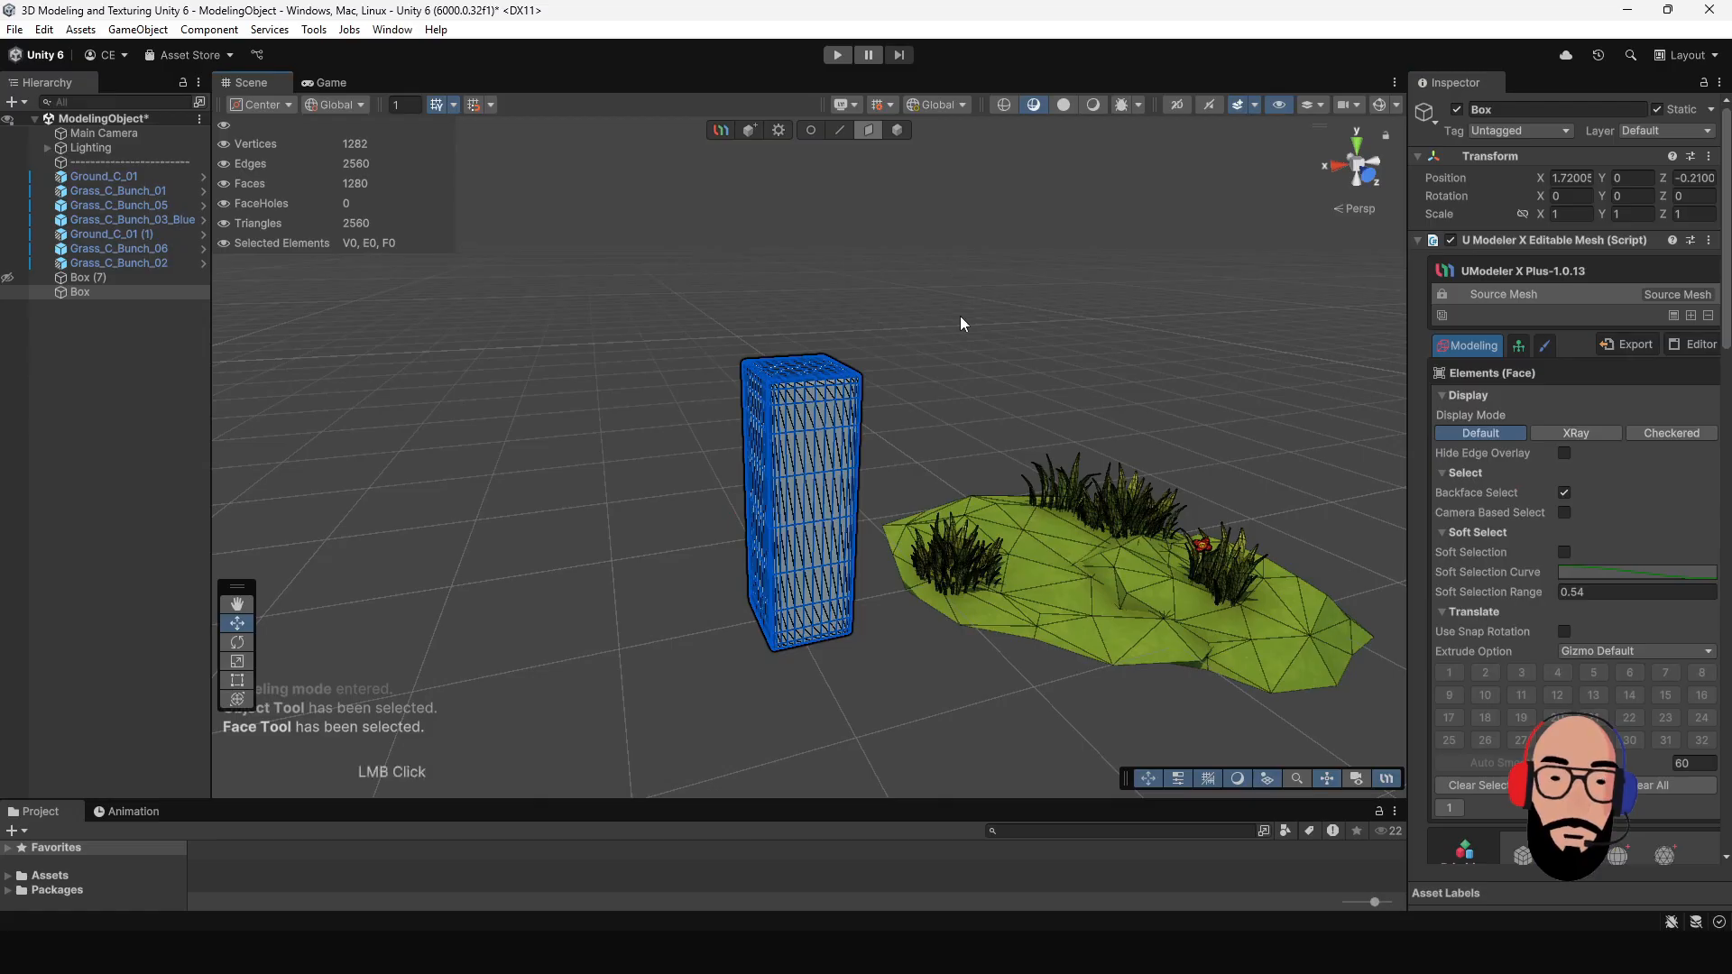
{"action": "scroll", "coordinate": [944, 361], "scroll_direction": "up", "scroll_amount": 2}
{"action": "left_click", "coordinate": [925, 325]}
{"action": "left_click", "coordinate": [893, 130]}
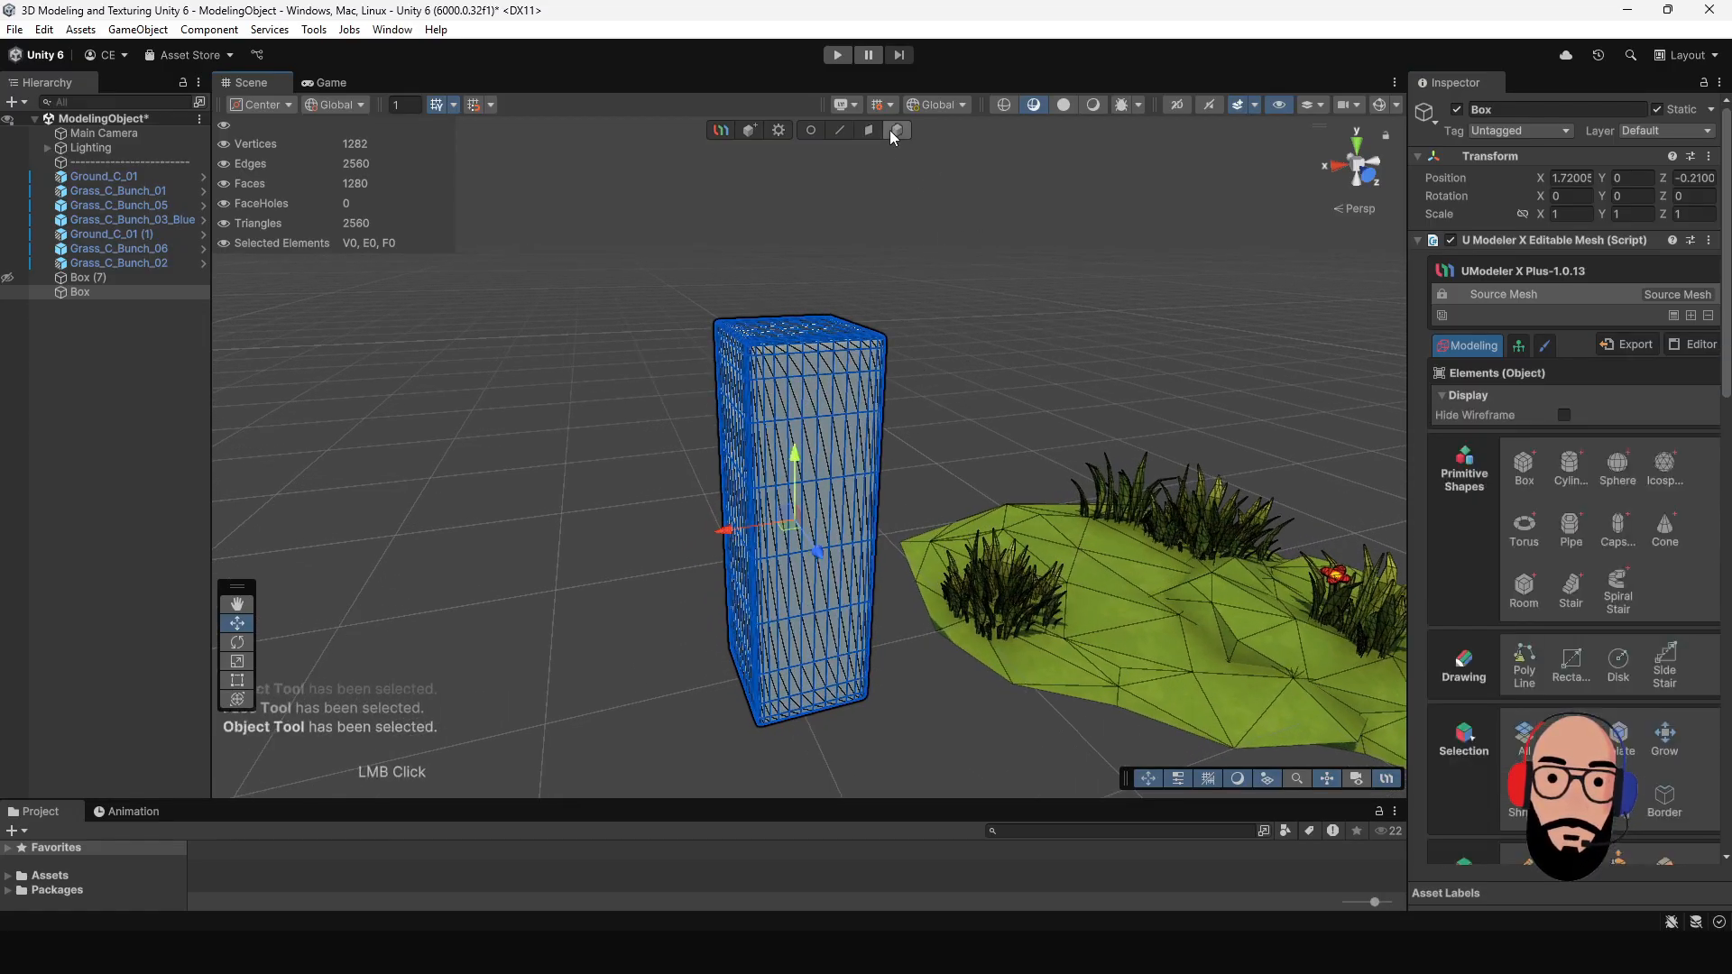
{"action": "left_click", "coordinate": [897, 390]}
{"action": "mouse_move", "coordinate": [821, 408]}
{"action": "left_mouse_down", "text": "alt"}
{"action": "mouse_move", "coordinate": [1140, 471]}
{"action": "mouse_move", "coordinate": [851, 425]}
{"action": "left_mouse_up", "text": "alt"}
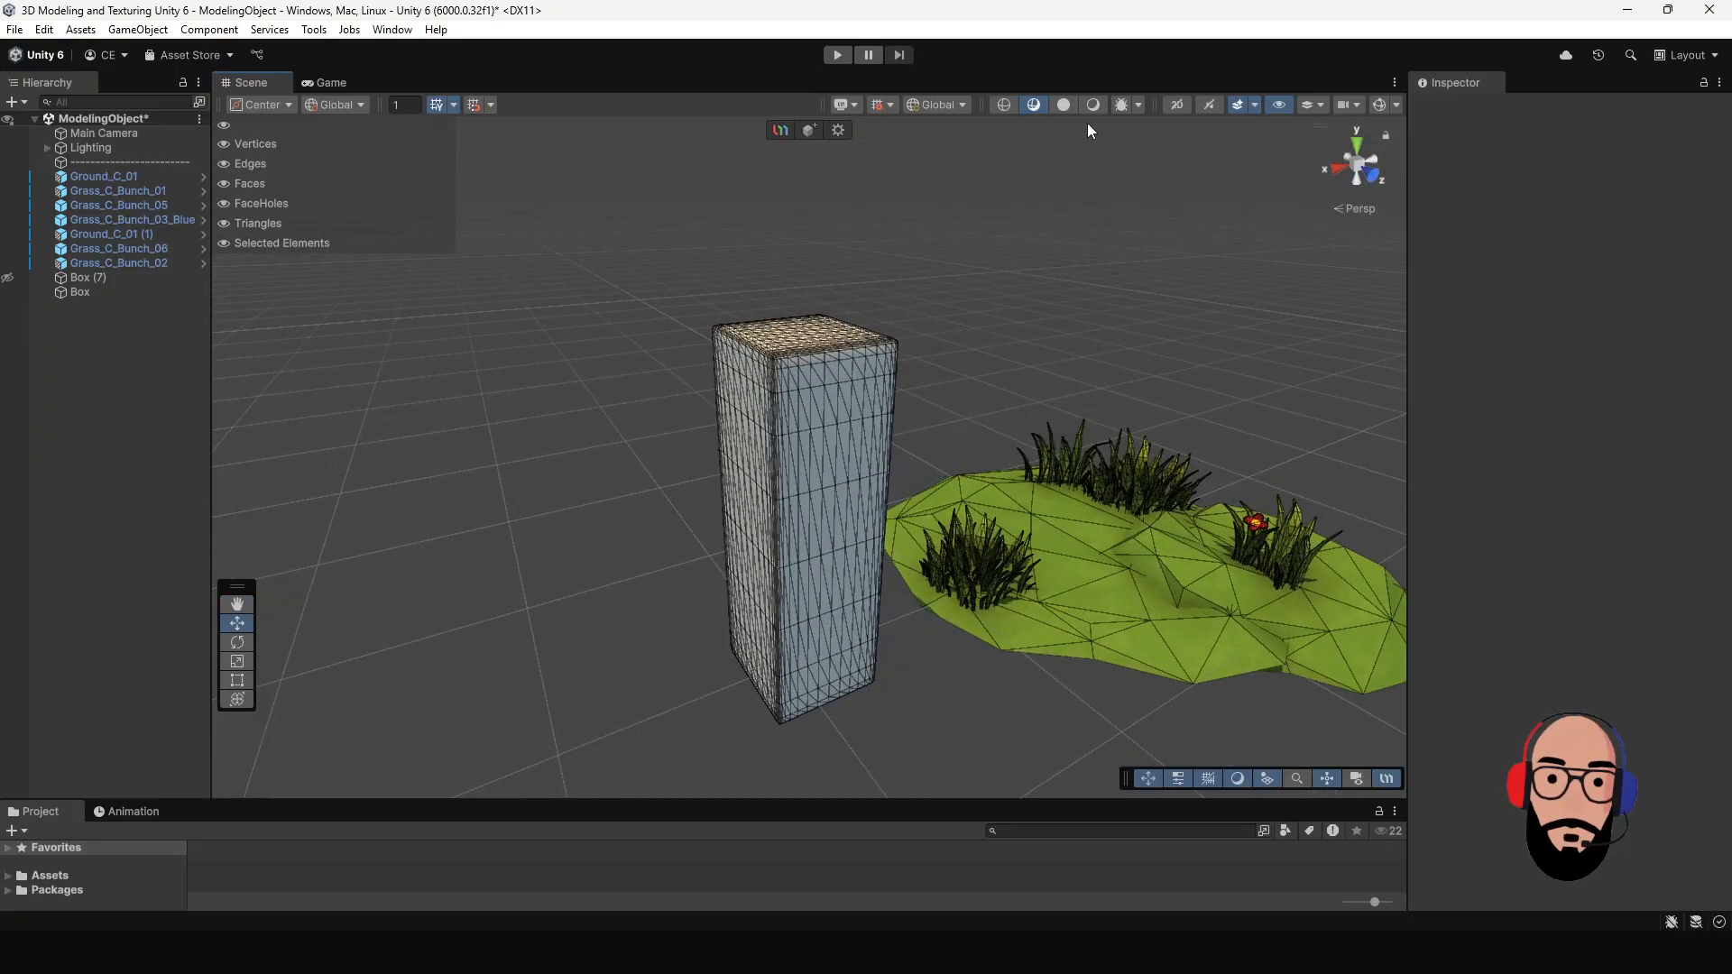
{"action": "left_click_drag", "start_coordinate": [977, 337], "coordinate": [880, 415], "text": "alt"}
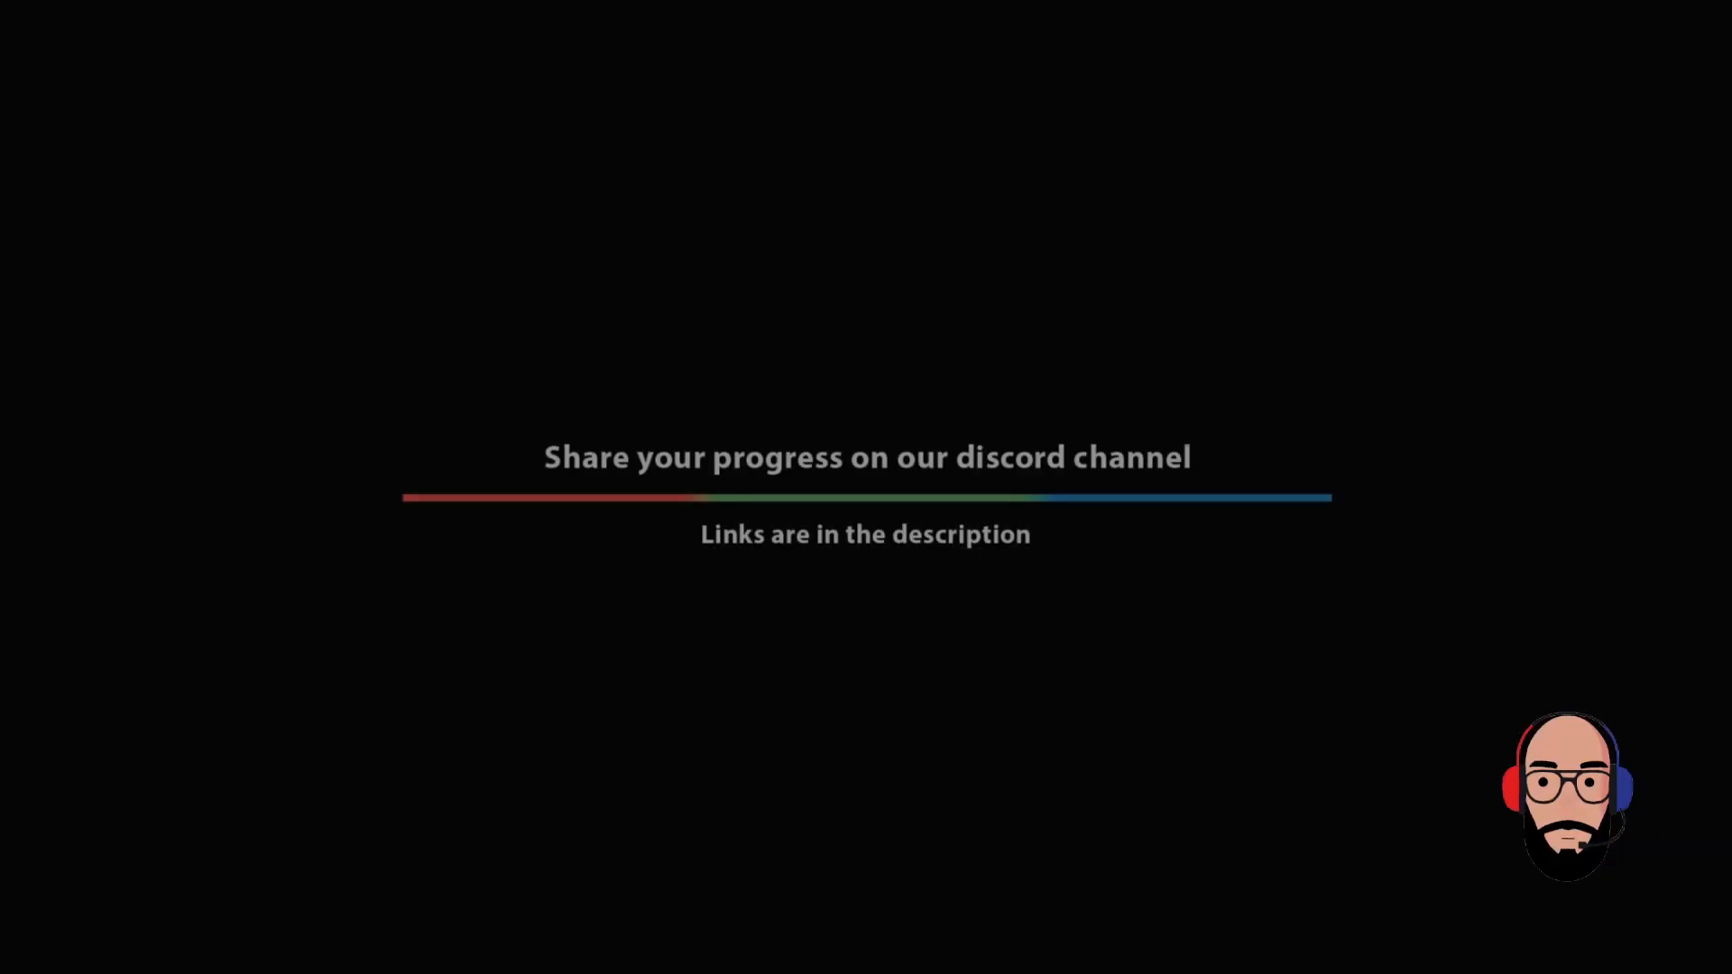